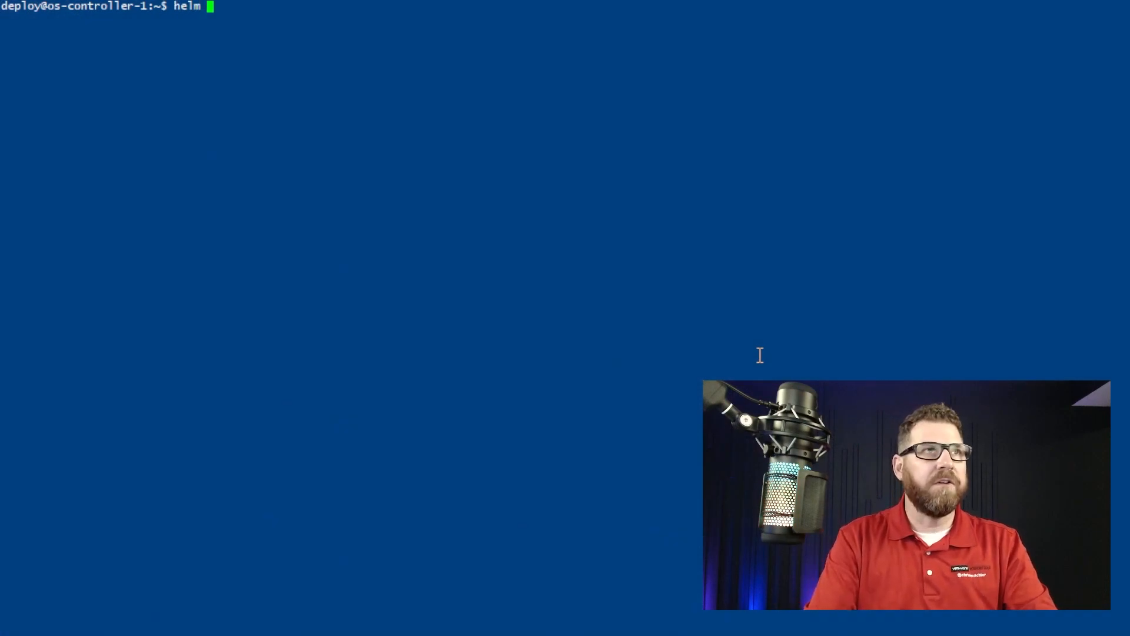
pyautogui.write('repo')
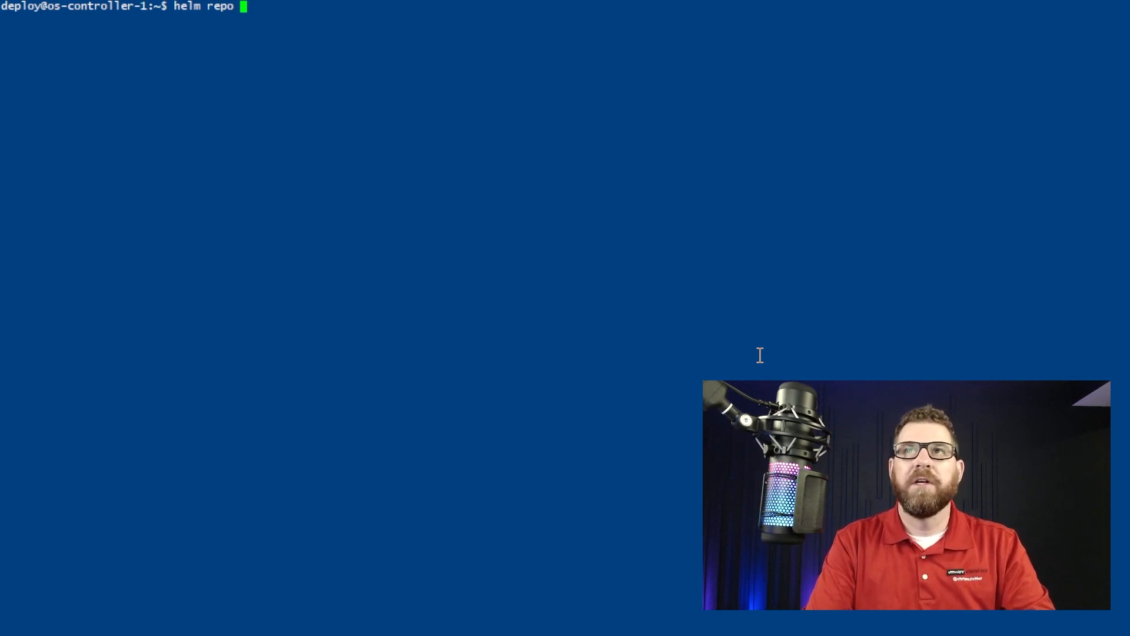
pyautogui.write('add cilium https://helm.cilium.io')
# Add the cilium Helm repo and run the Cilium 1.13.4 install with Hubble and Prometheus metrics
pyautogui.press('Return')
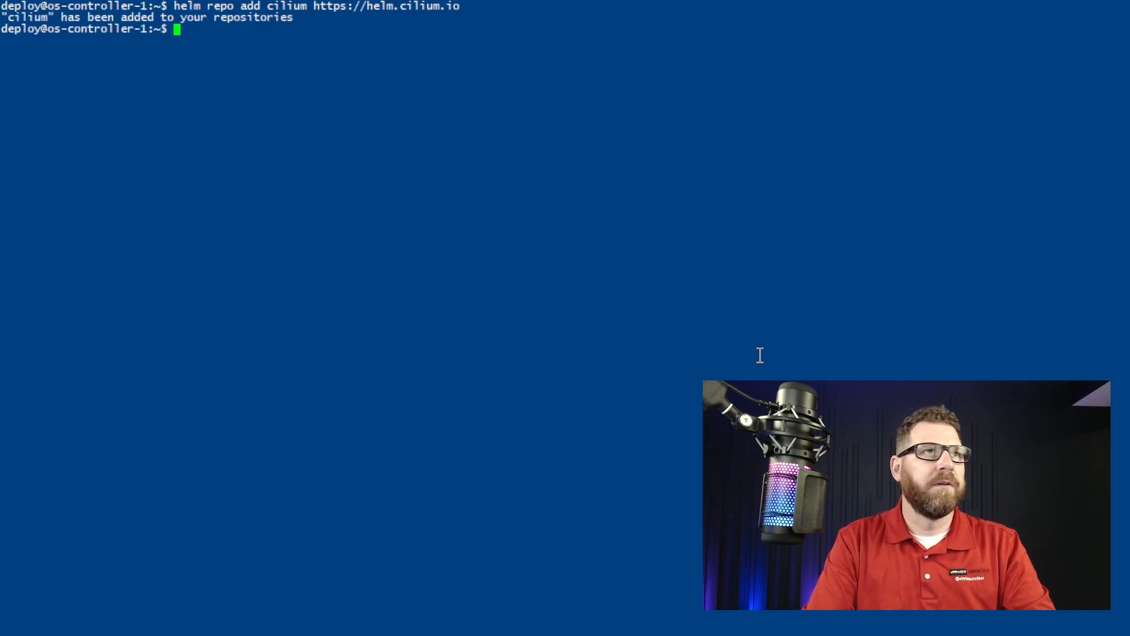
pyautogui.write('h')
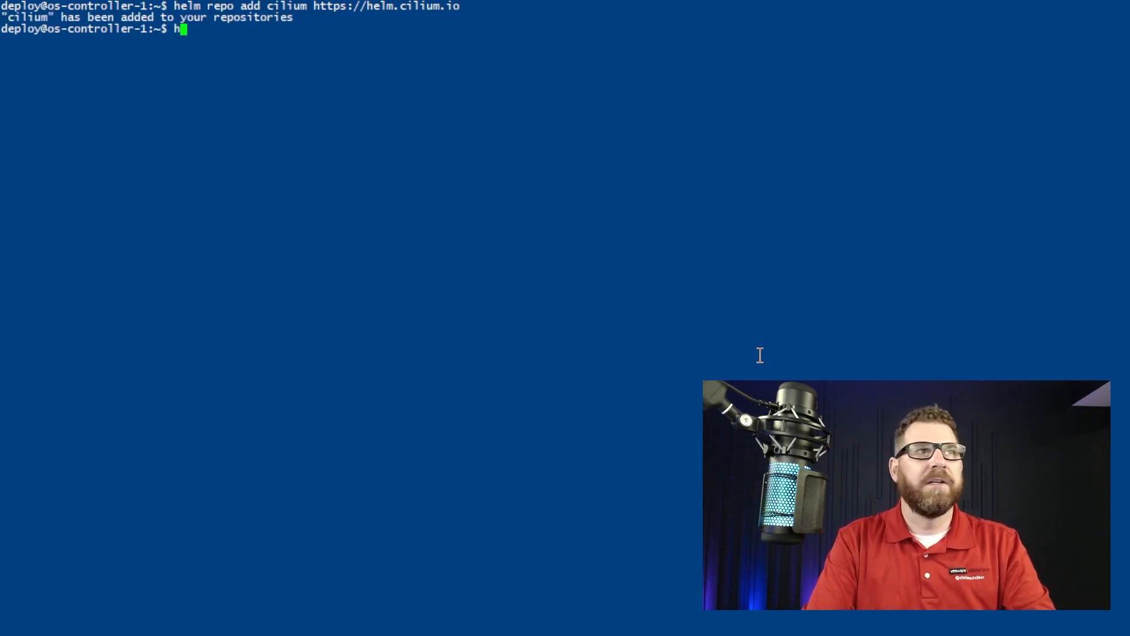
pyautogui.press('BackSpace')
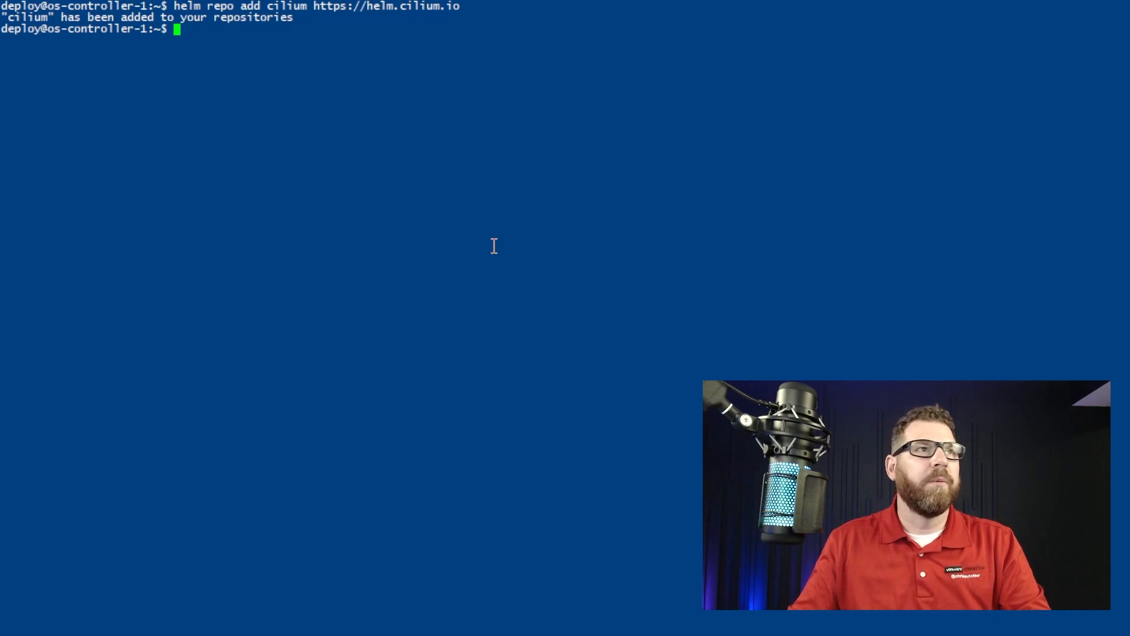
pyautogui.rightClick(494, 246)
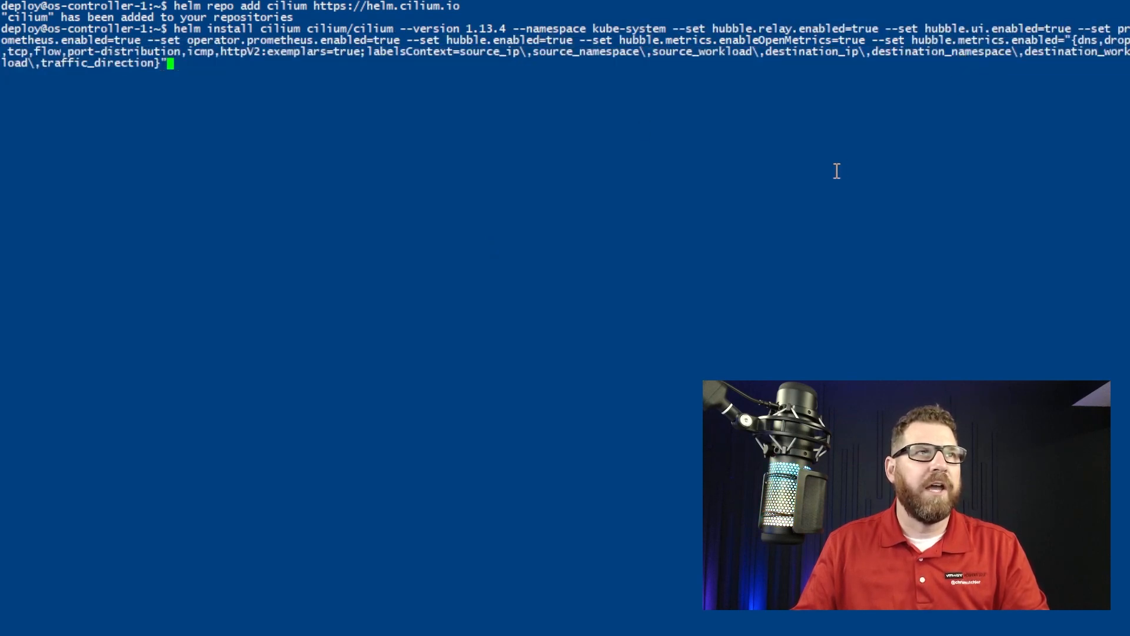
pyautogui.press('Return')
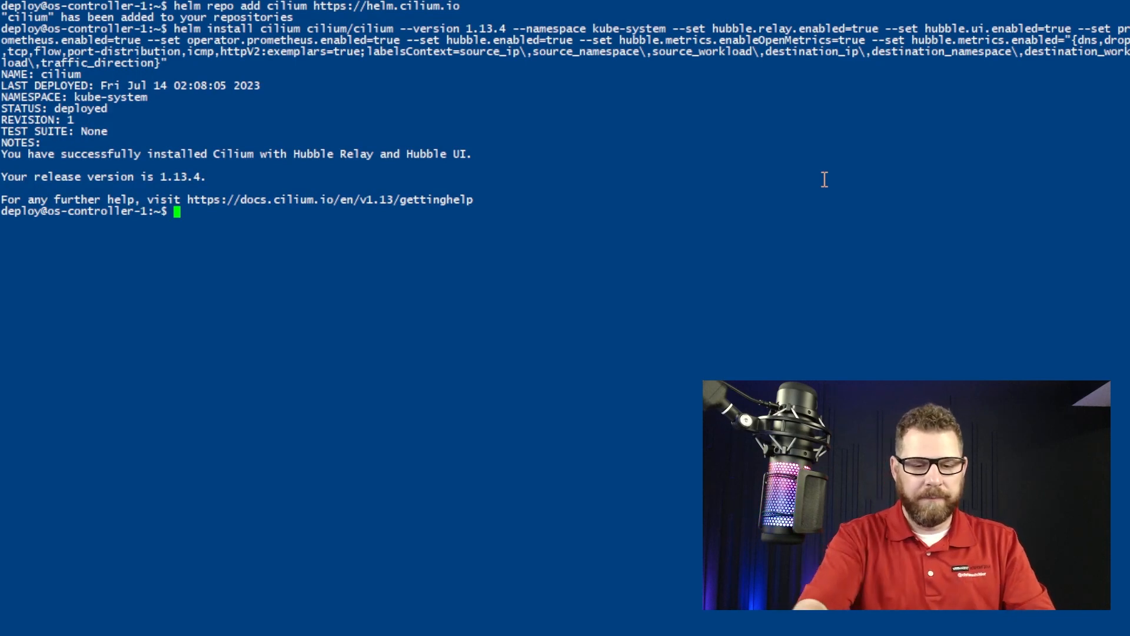
pyautogui.write('watch kubectl get pods -A')
# Watch pods until hubble-relay and hubble-ui are Running, then list the six Ready nodes
pyautogui.press('Return')
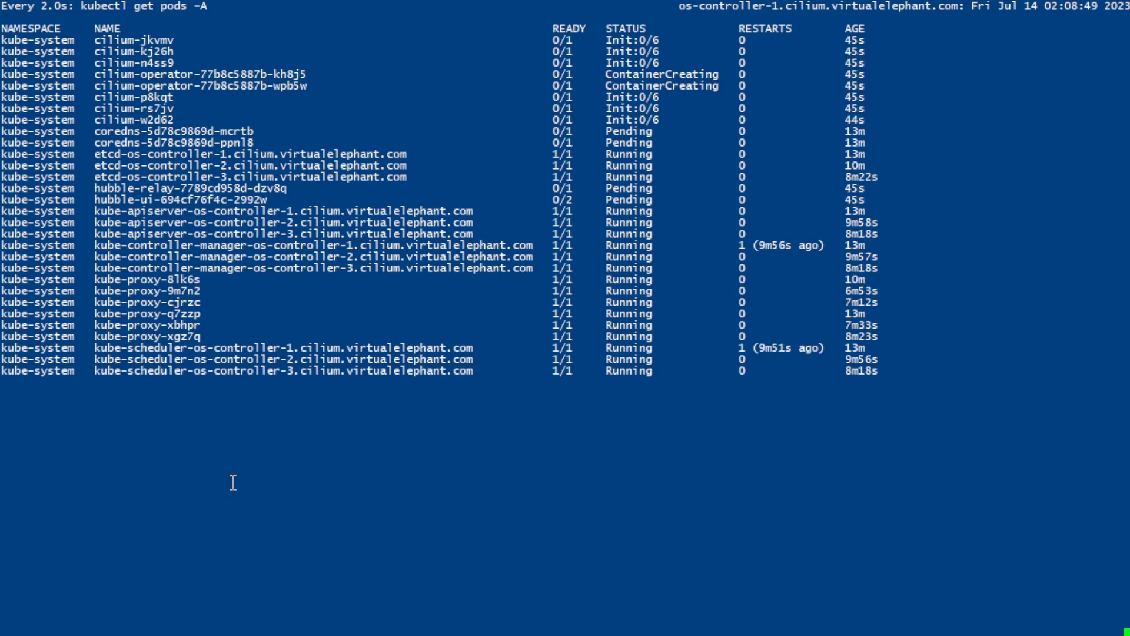
pyautogui.tripleClick(122, 188)
pyautogui.tripleClick(128, 201)
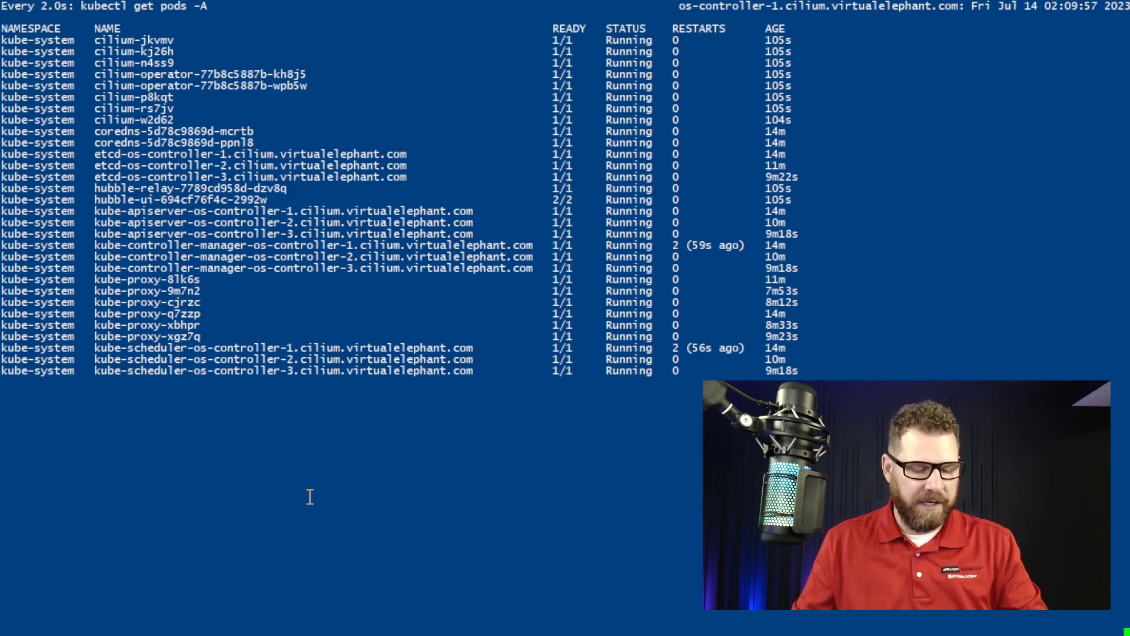
pyautogui.hotkey('ctrl', 'c')
pyautogui.write('kubectl get nodes')
pyautogui.press('Return')
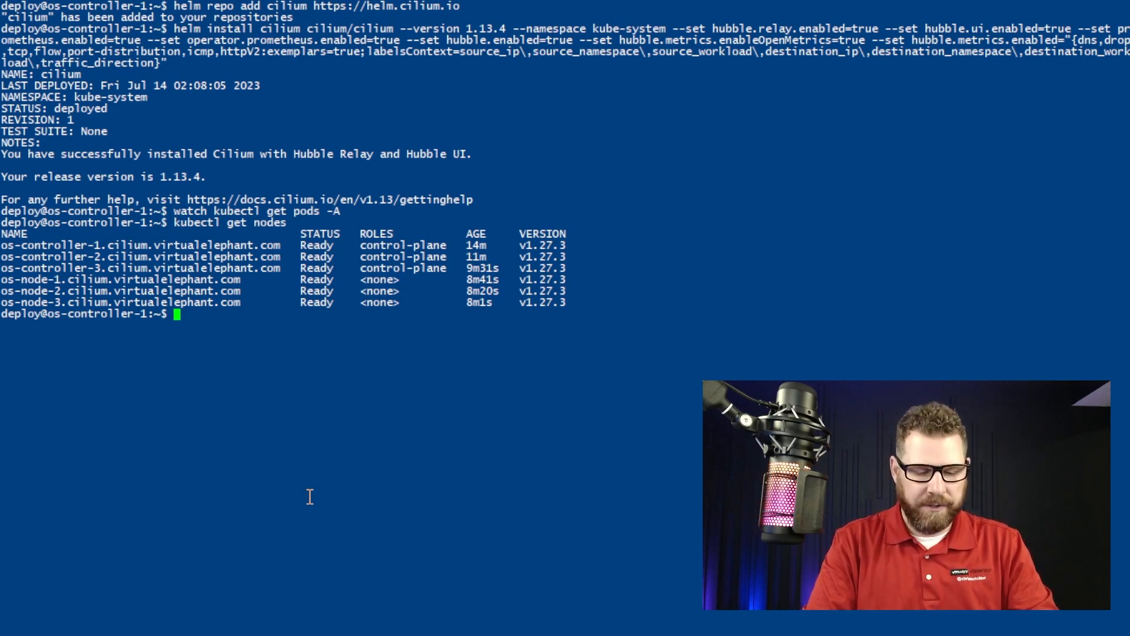
pyautogui.write('kubectl get ')
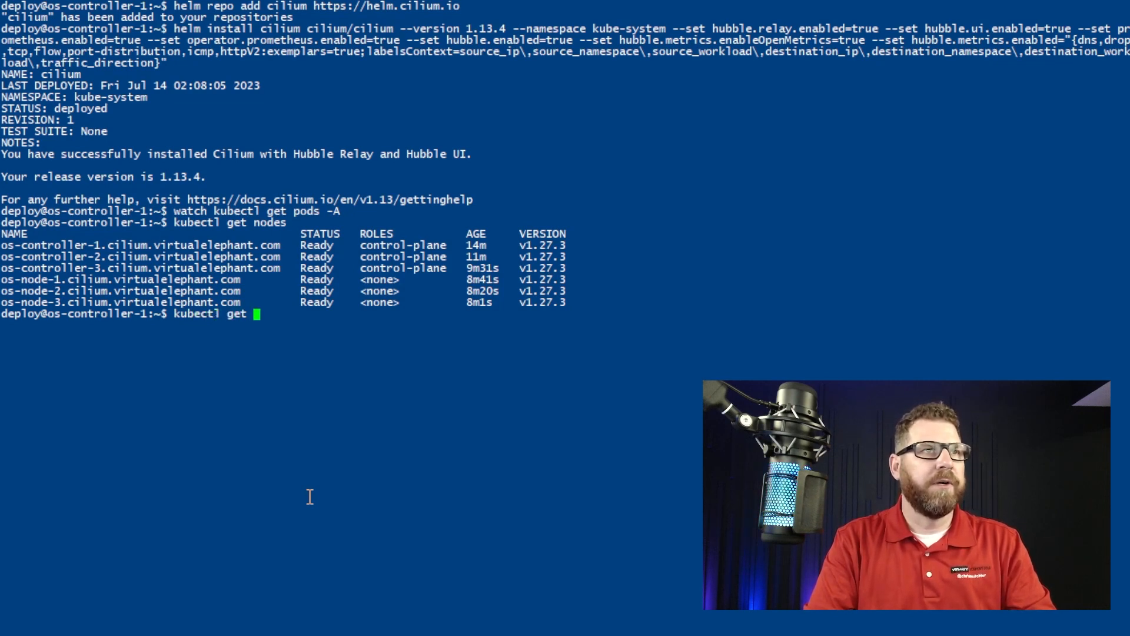
pyautogui.write('pods -A')
# List pods in all namespaces showing Cilium and Hubble pods Running
pyautogui.press('Return')
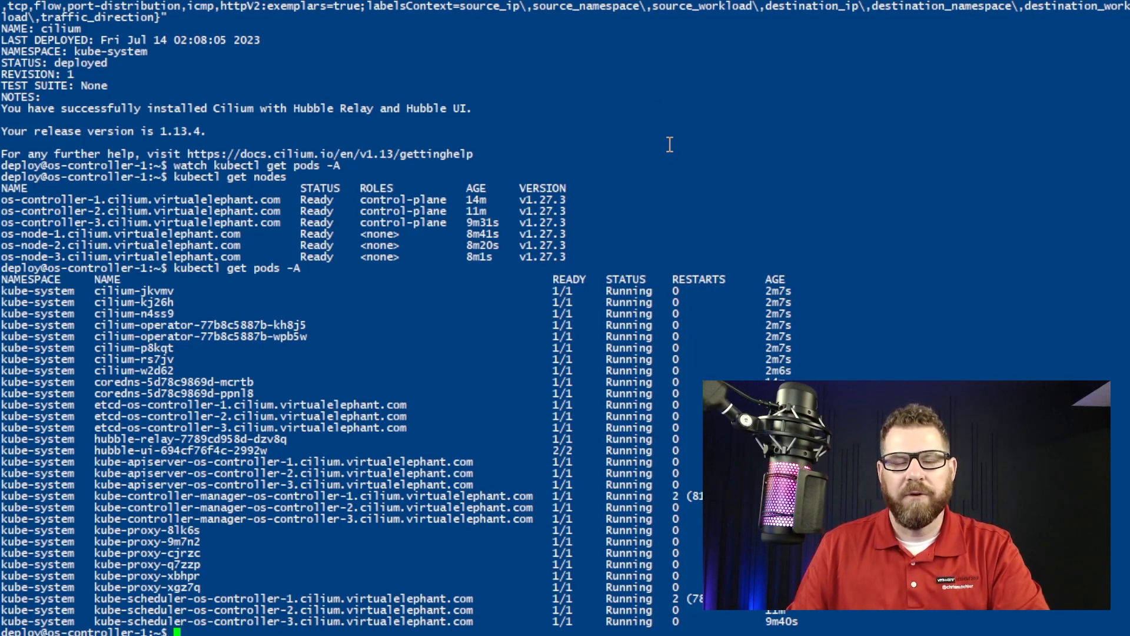
# Add the haproxytech Helm repo and install haproxy-kubernetes-ingress into a new haproxy-controller namespace
pyautogui.hotkey('ctrl', 'l')
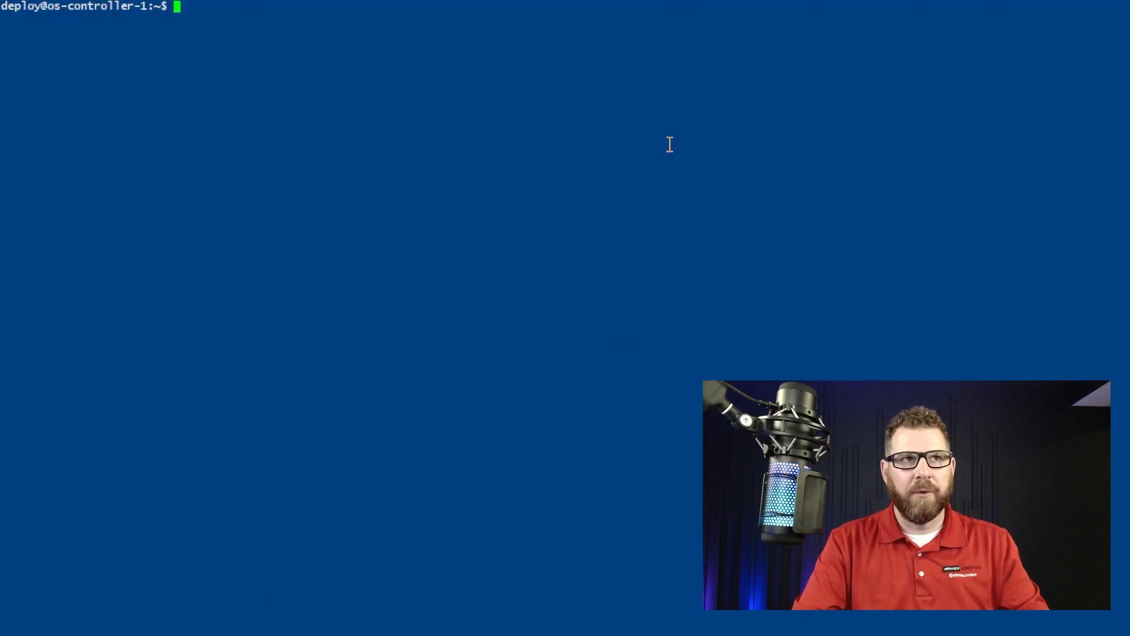
pyautogui.write('helm')
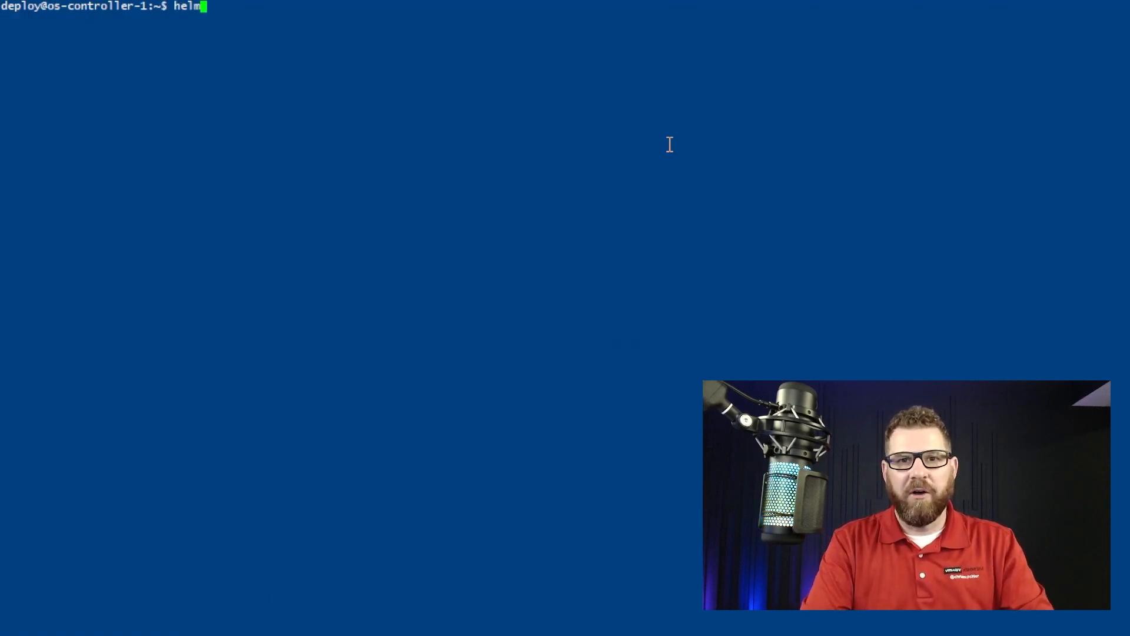
pyautogui.write(' repo add haproxytech https://haproxttech')
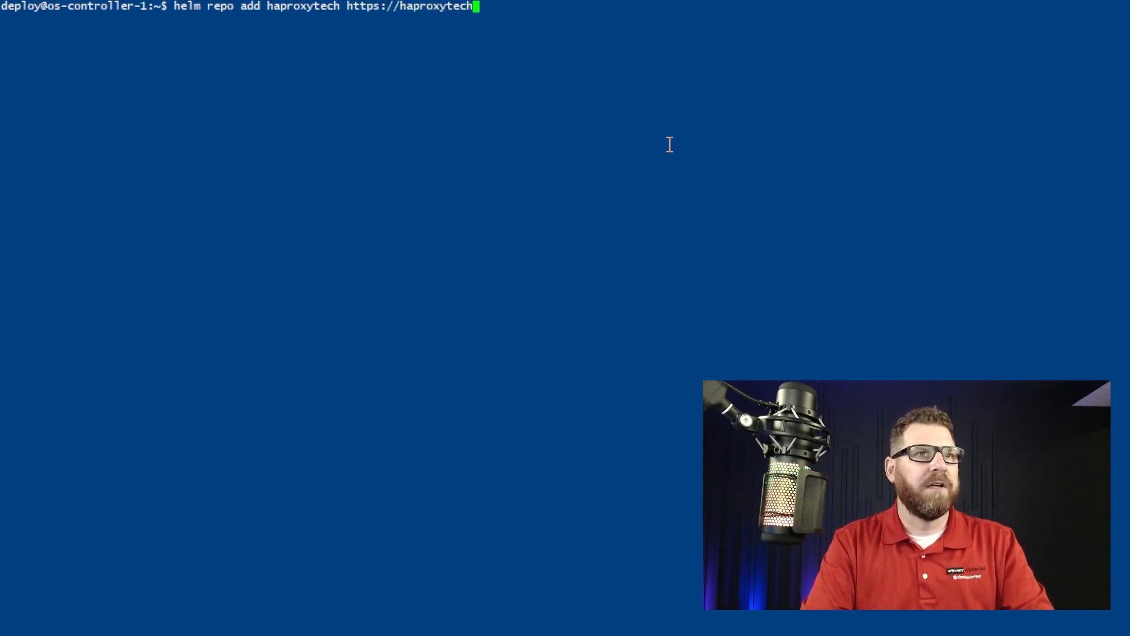
pyautogui.write('.github.io/helm-charts')
pyautogui.press('Return')
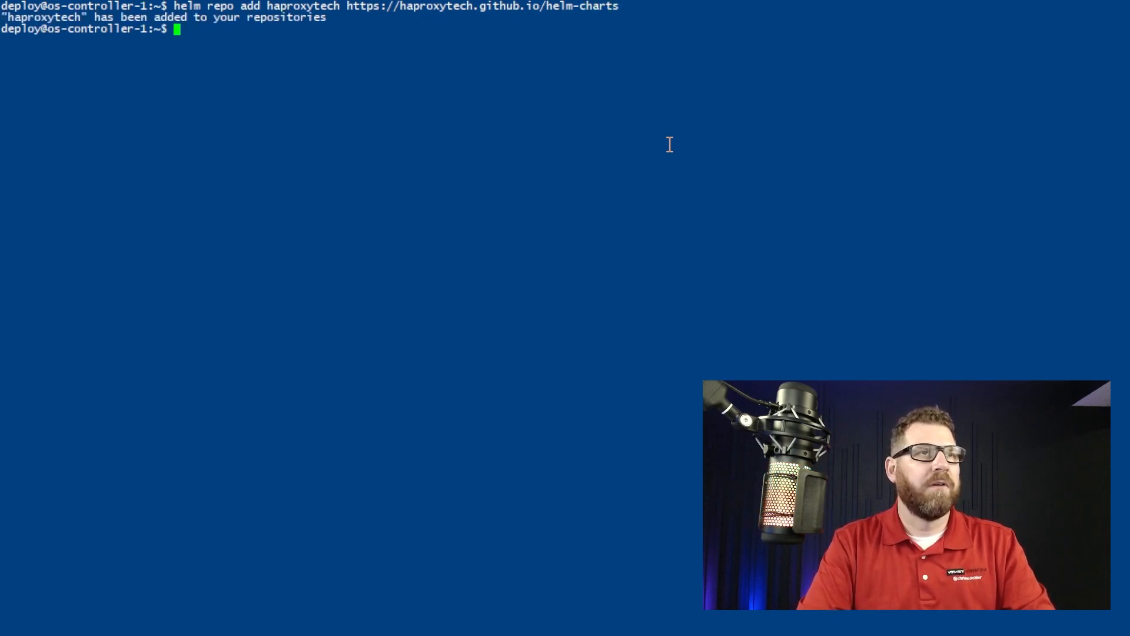
pyautogui.write('helm install ha')
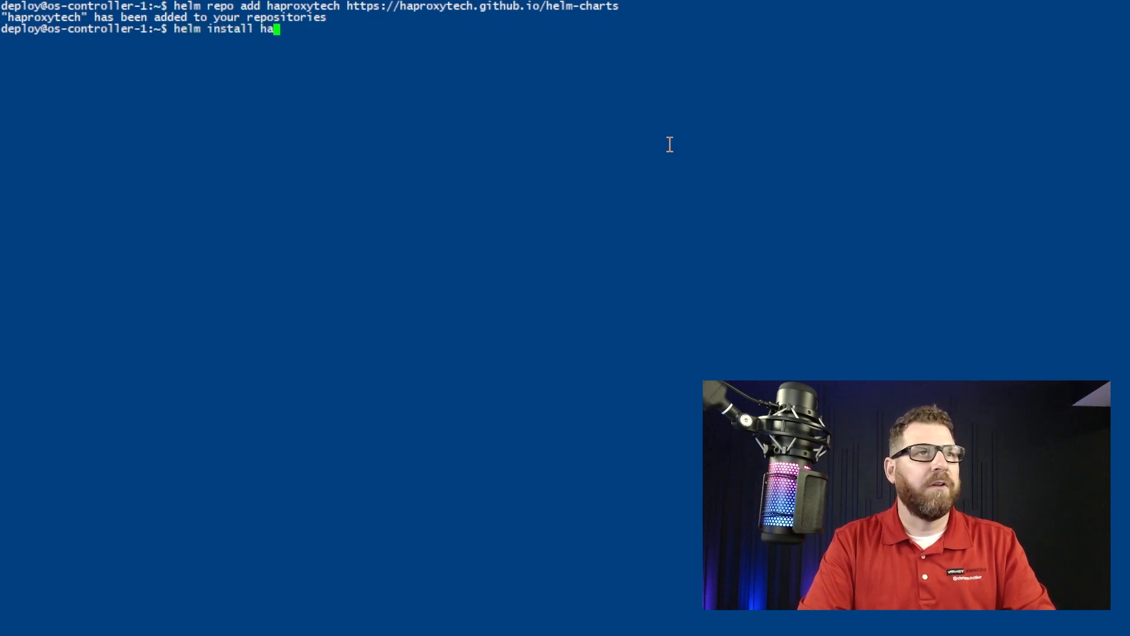
pyautogui.write('proxy-kubernet')
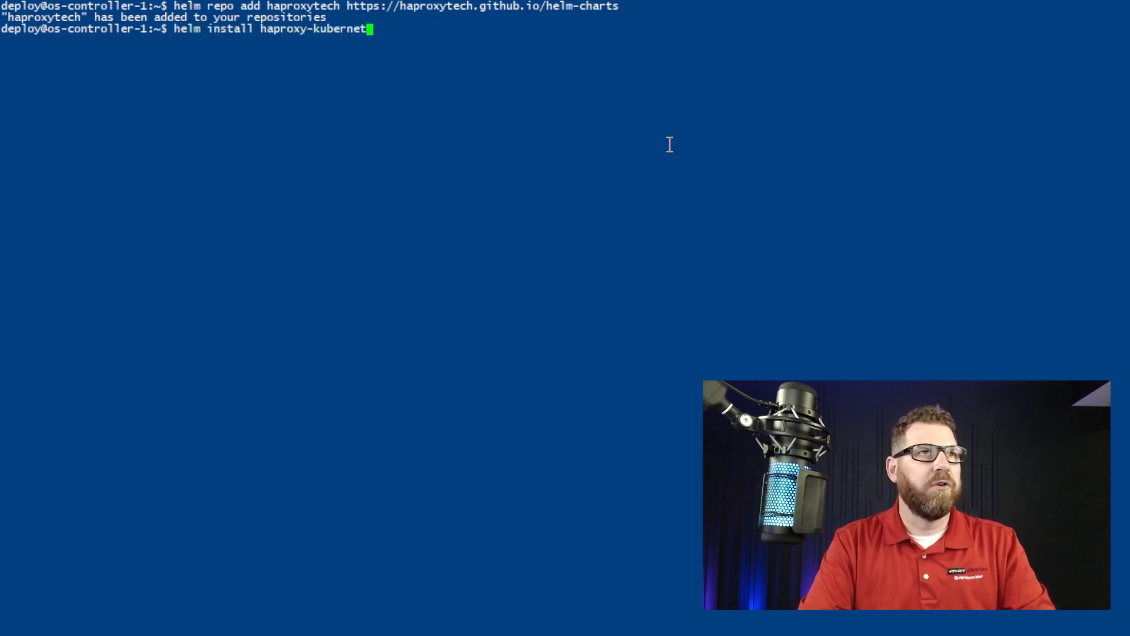
pyautogui.write('es-ingres')
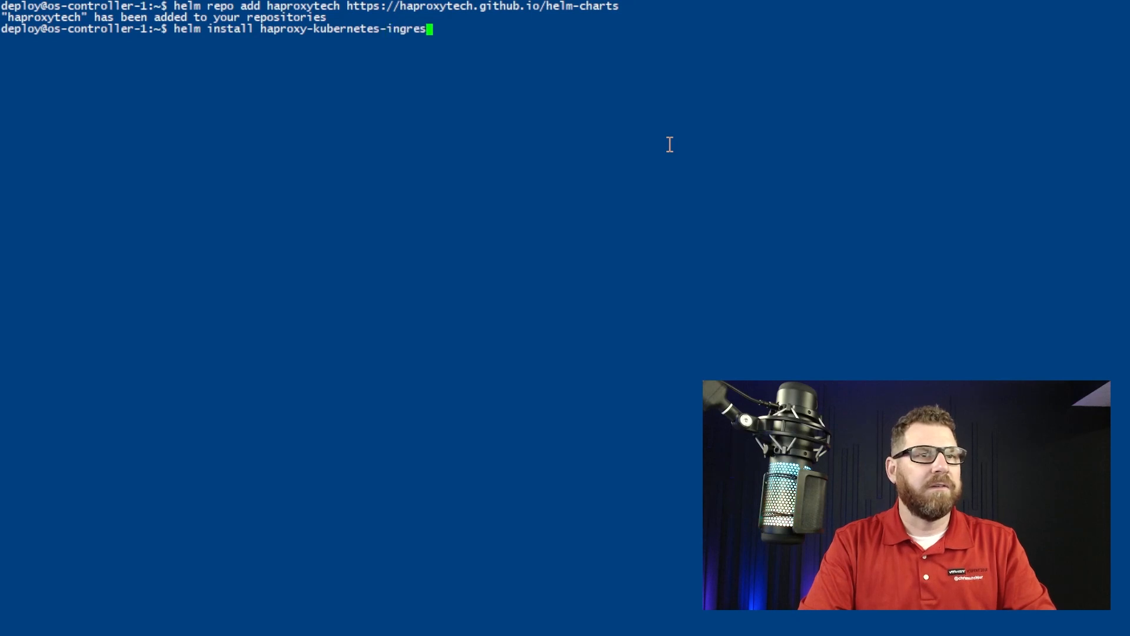
pyautogui.write('s haprox')
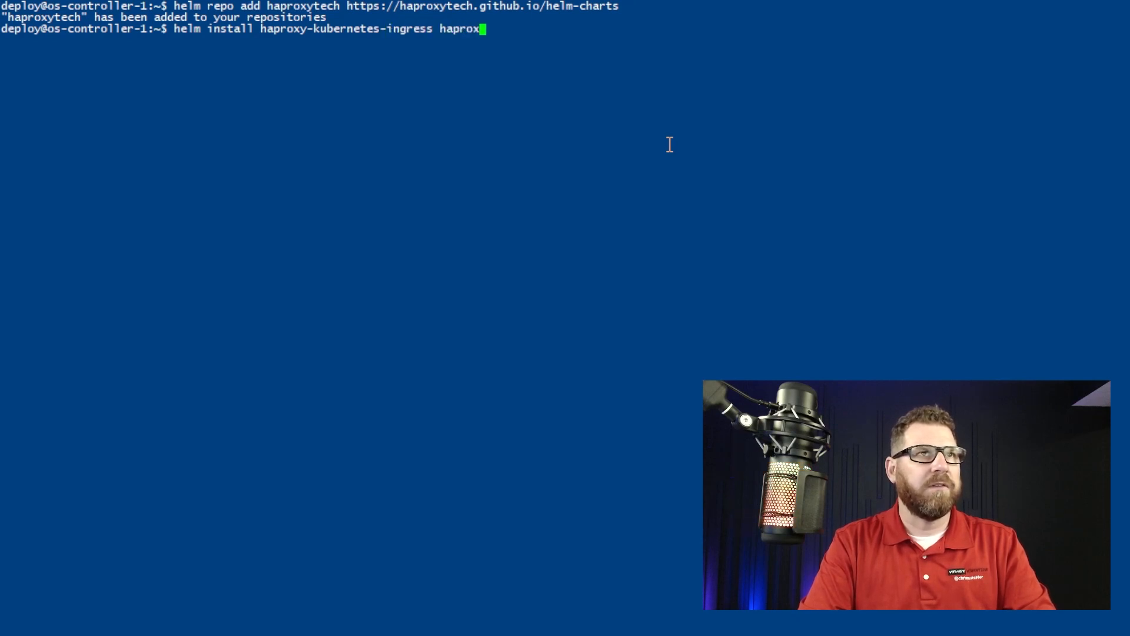
pyautogui.write('ytech/kubernetes-ingress ')
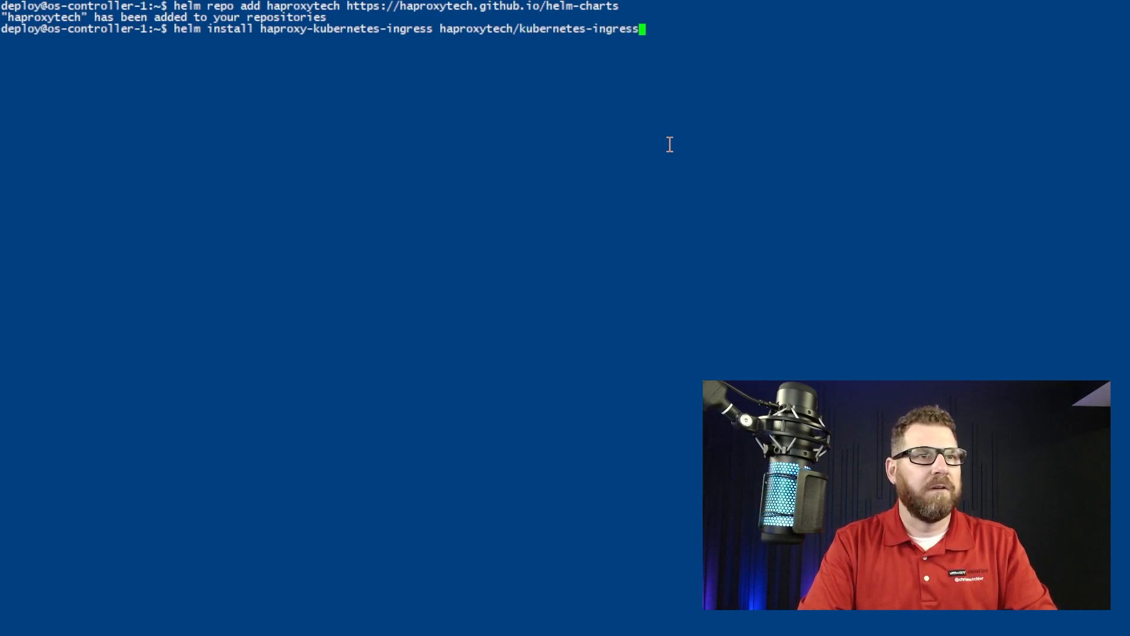
pyautogui.write('--create-namespace --namespace haproxy-controller')
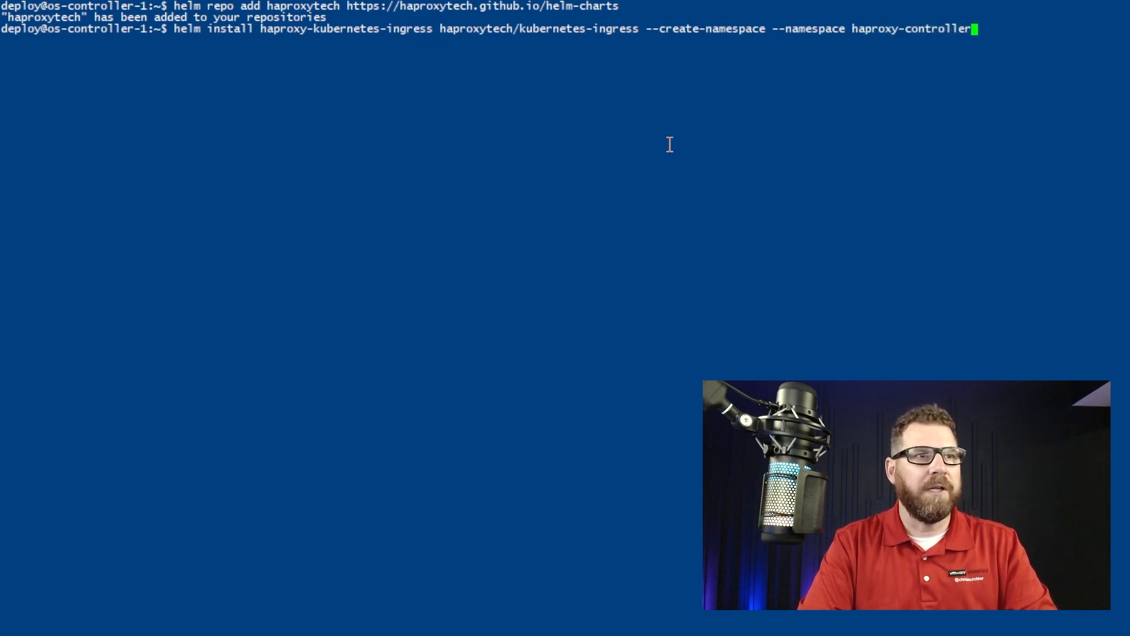
pyautogui.press('Return')
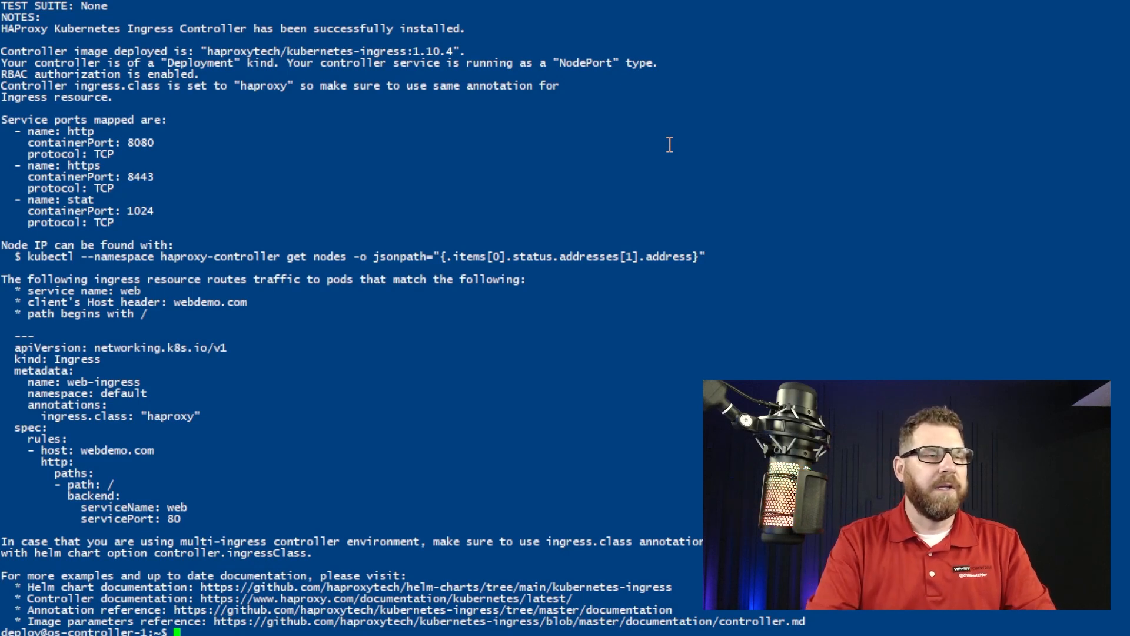
# List all pods and watch the two haproxy-controller pods until they are Running
pyautogui.hotkey('ctrl', 'l')
pyautogui.write('kube')
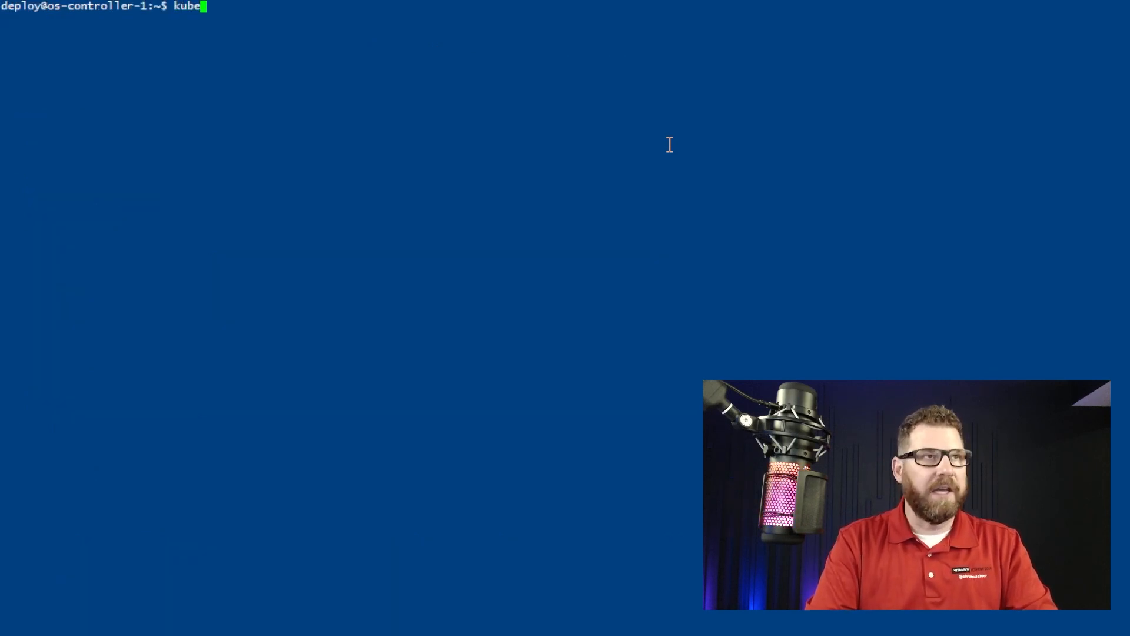
pyautogui.write('ctl get pod -')
pyautogui.press('BackSpace')
pyautogui.press('BackSpace')
pyautogui.write('s -A')
pyautogui.press('Return')
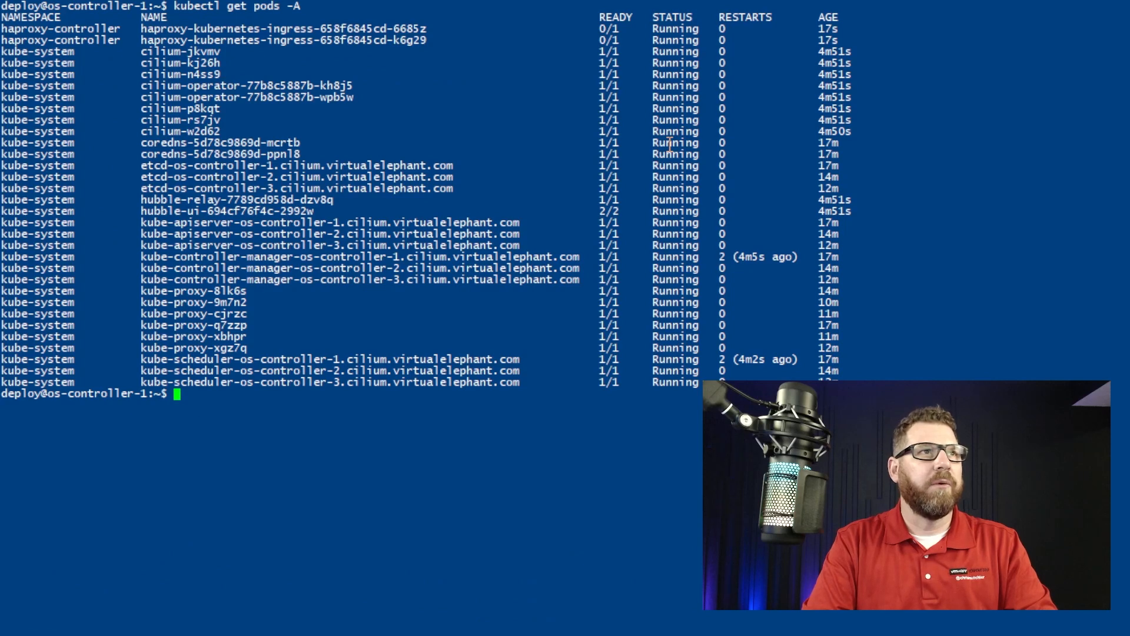
pyautogui.write('watch !!')
pyautogui.press('Return')
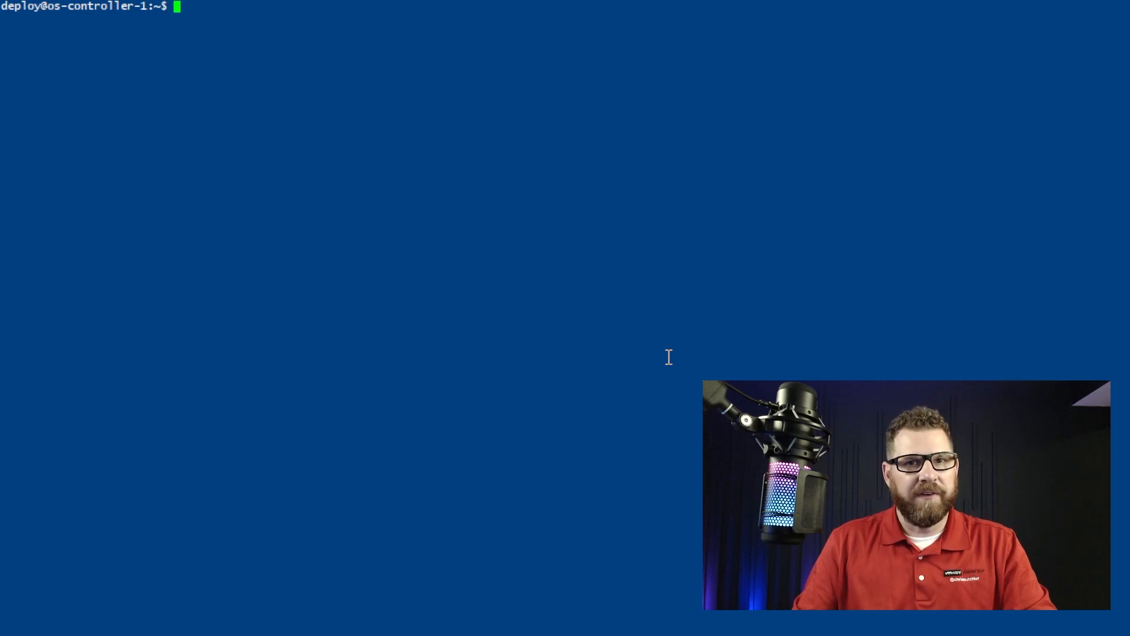
pyautogui.write('h')
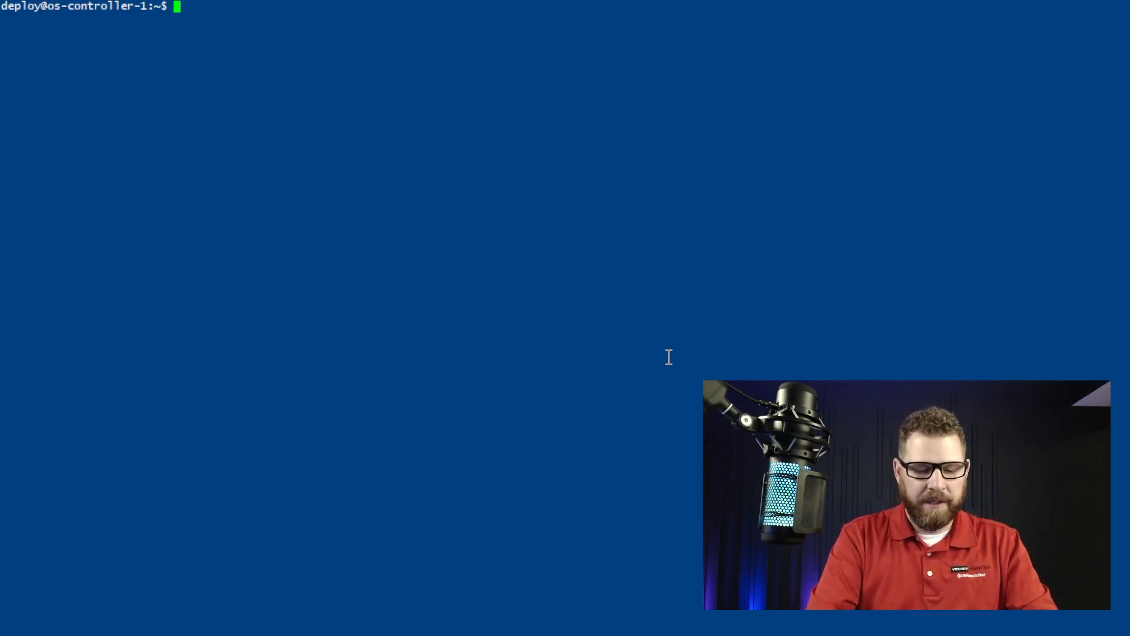
pyautogui.write('elm ')
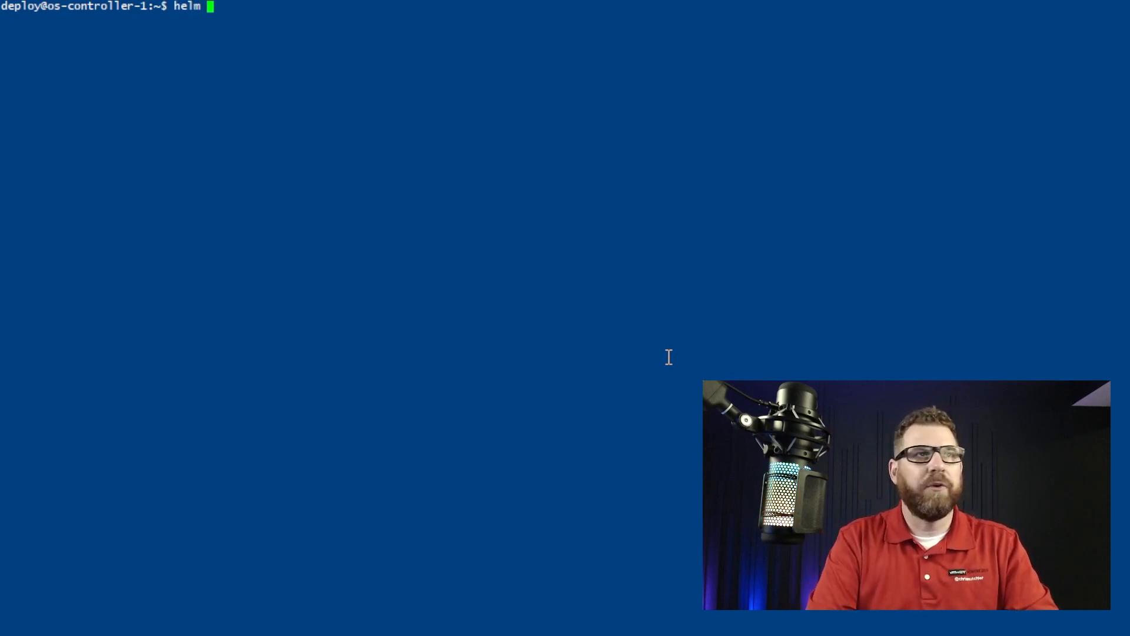
pyautogui.write('repo add ns')
# Add the nfs-subdir-external-provisioner Helm repo from kubernetes-sigs.github.io
pyautogui.press('BackSpace')
pyautogui.write('fs-subdir-ext')
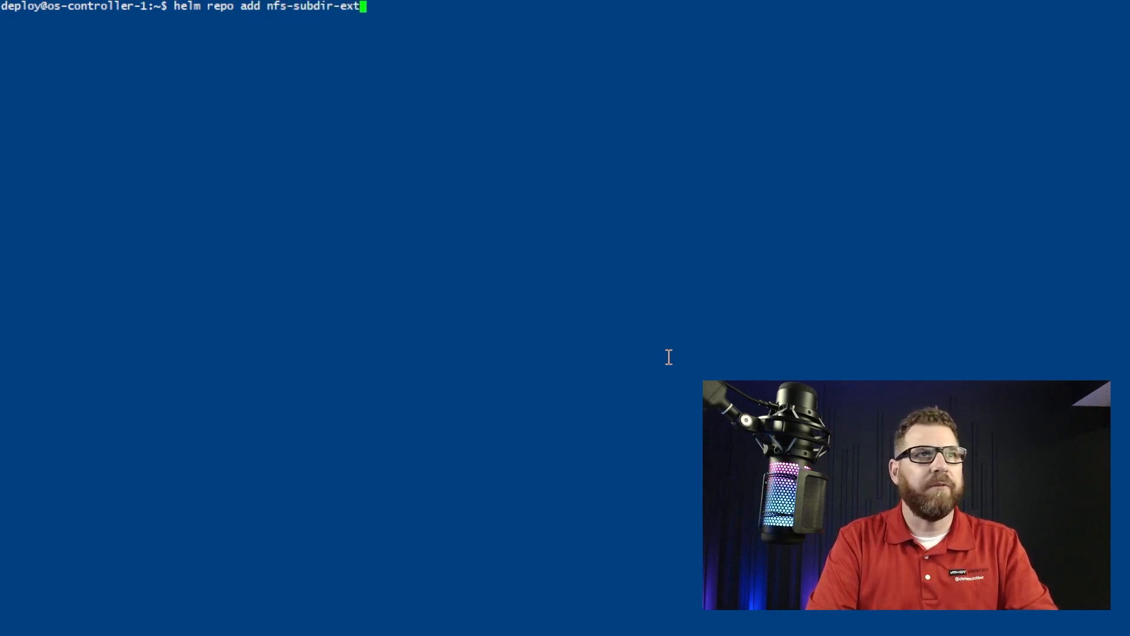
pyautogui.write('ernal-r')
pyautogui.press('BackSpace')
pyautogui.write('provisioner')
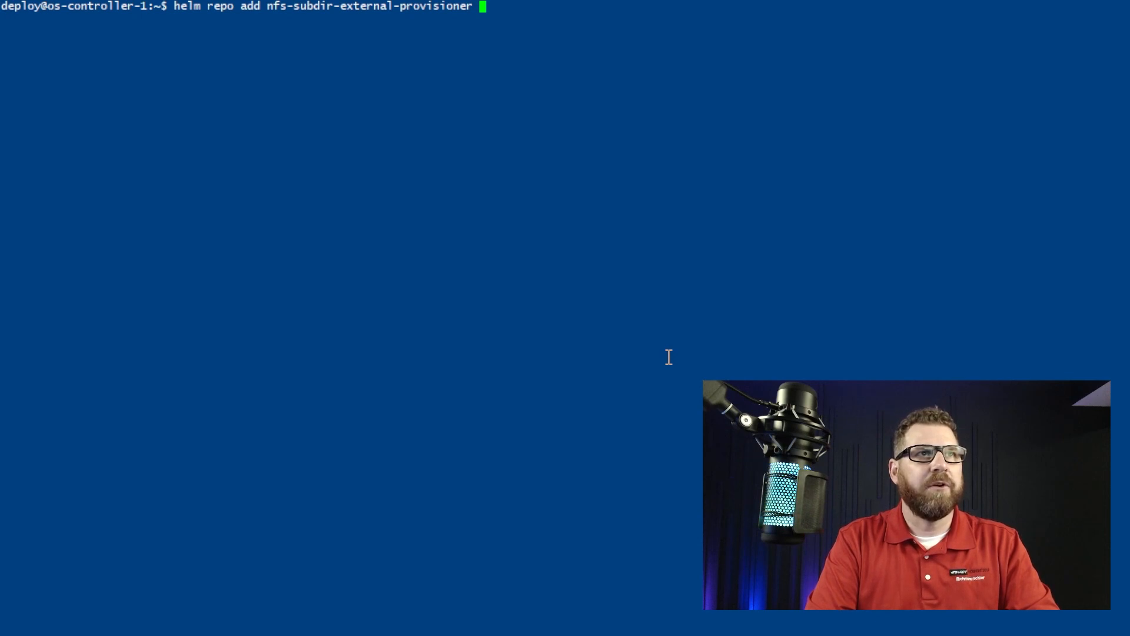
pyautogui.write('https')
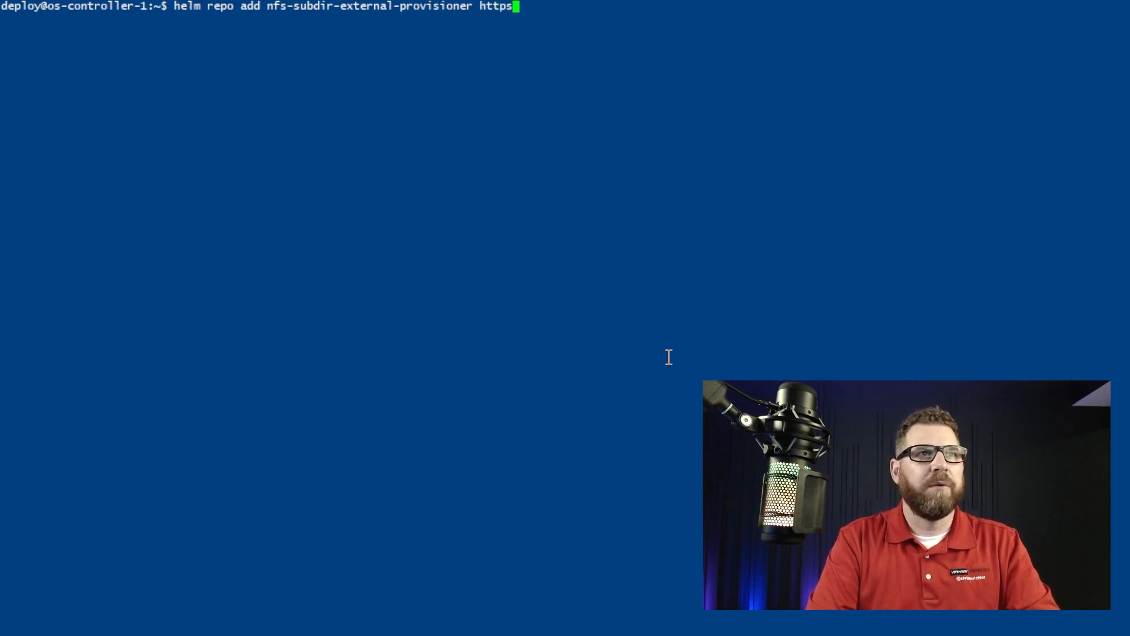
pyautogui.write('://kubernetes-sigs.github.io/')
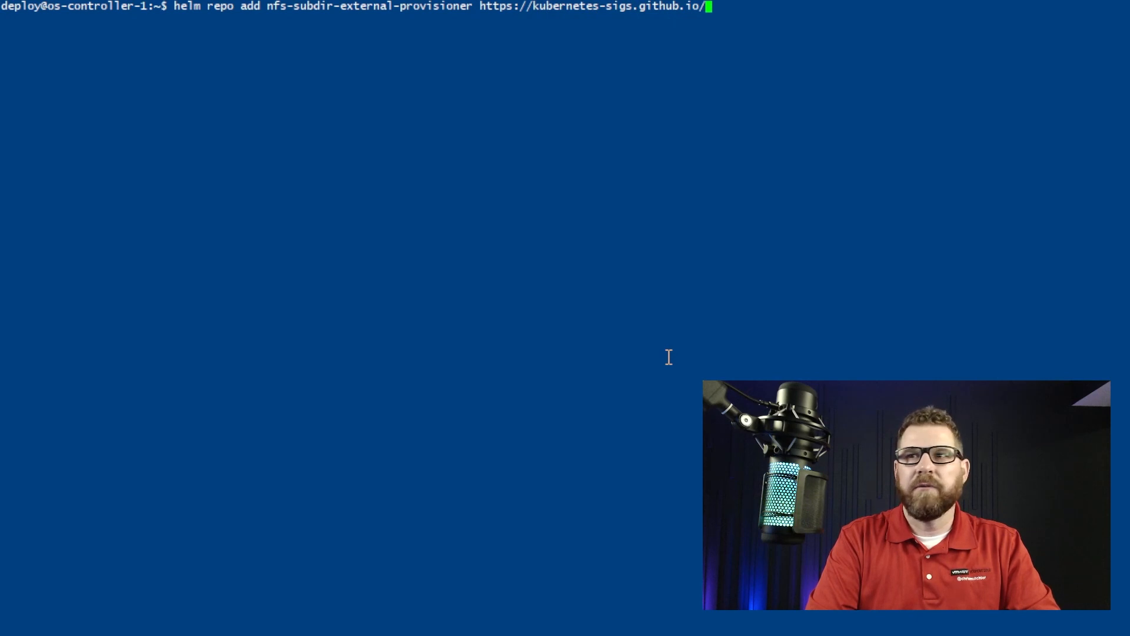
pyautogui.write('nfs-subdir-external-provisioner/')
pyautogui.press('Return')
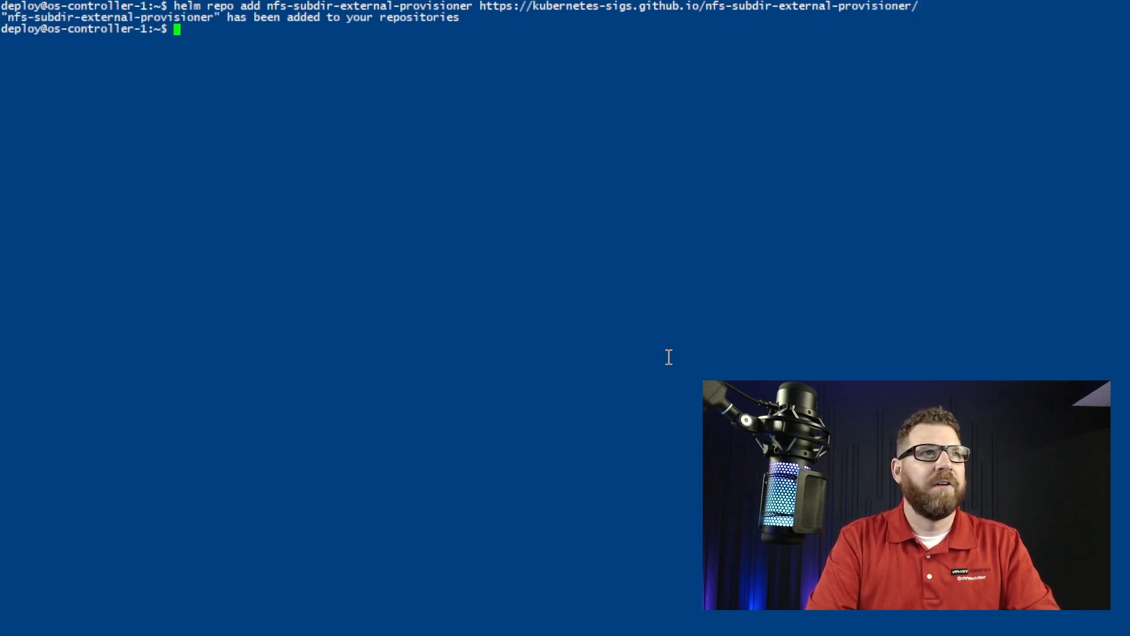
pyautogui.write('helm install nfs-subdir-external-provisioner ')
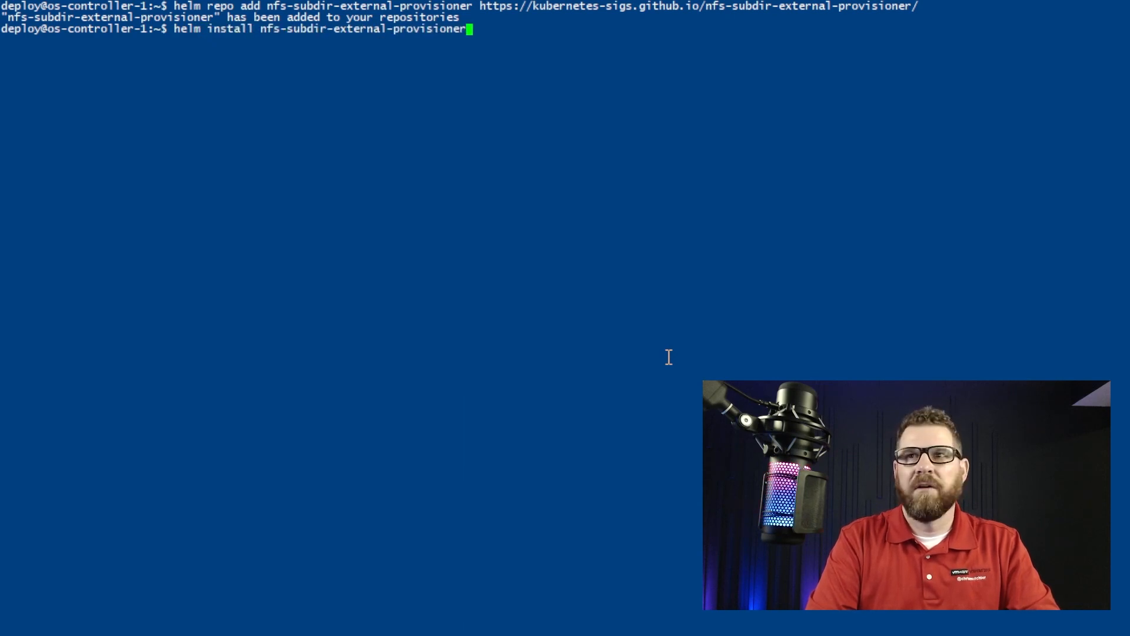
pyautogui.write('nfs-subdir-external-provisioner/nfs-subdir-external-provisioner ')
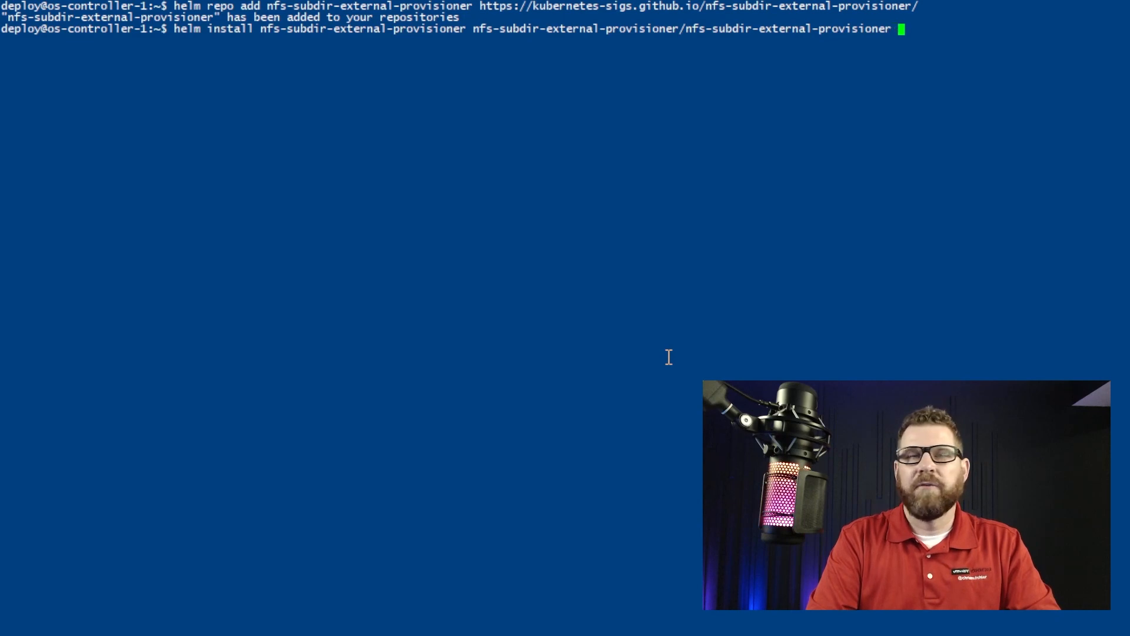
pyautogui.write('\\')
# Install the NFS provisioner with nfs.server=10.1.10.15 and nfs.path=/opt/persistent/ssd, then list all pods
pyautogui.press('Return')
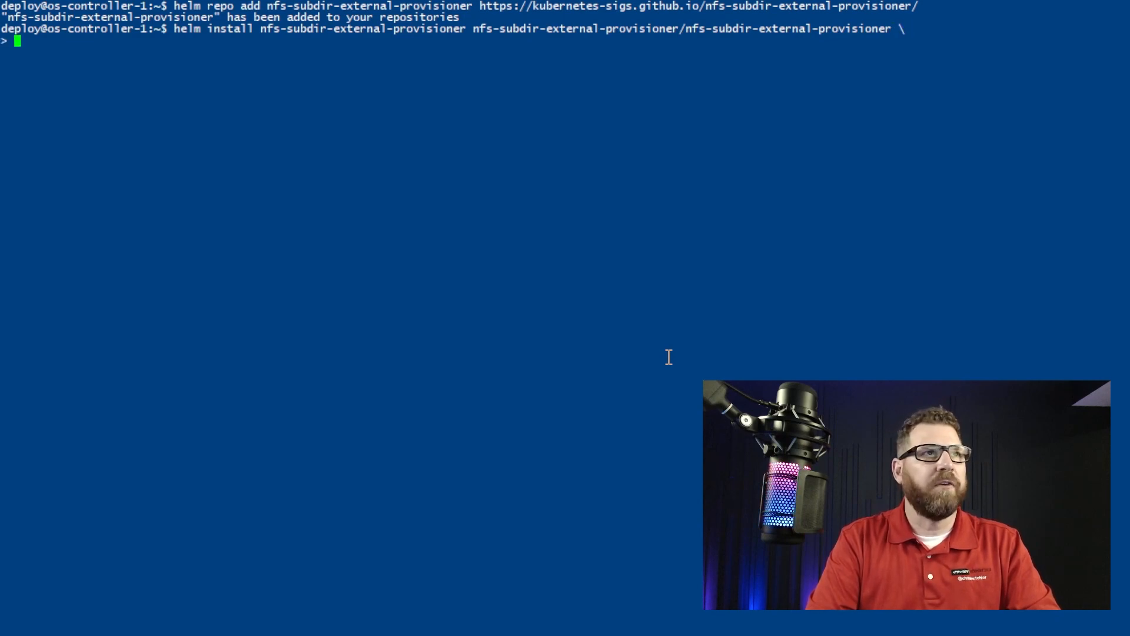
pyautogui.write('-- set nfs.server=10.1.10.15 ')
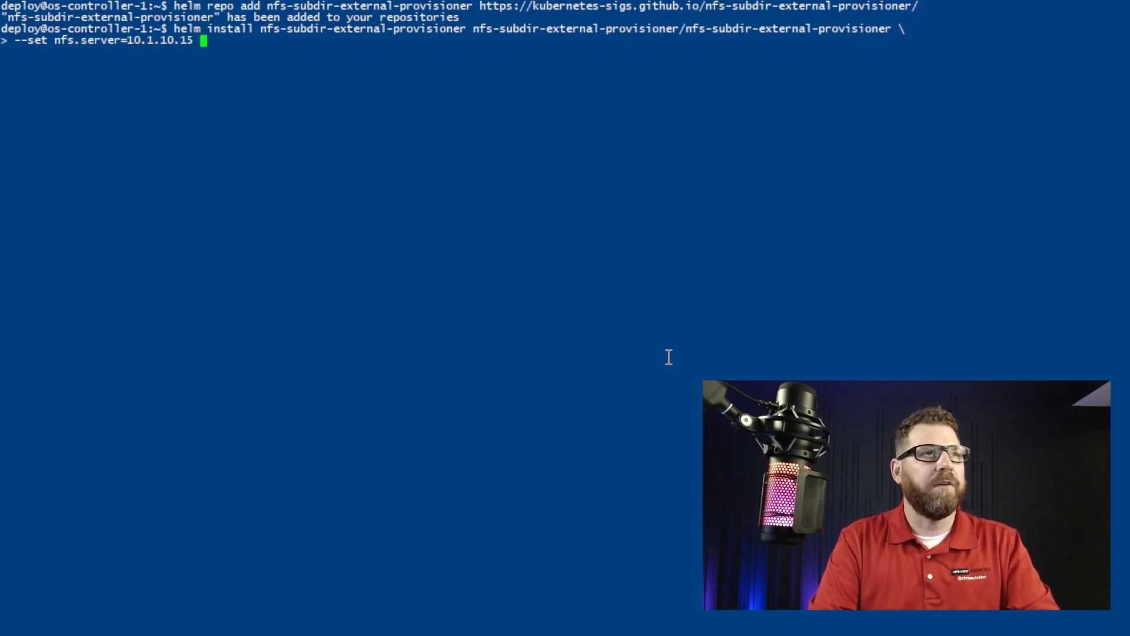
pyautogui.write('\\')
pyautogui.press('Return')
pyautogui.write('--set nfs.path=/opt/persistent/ssd')
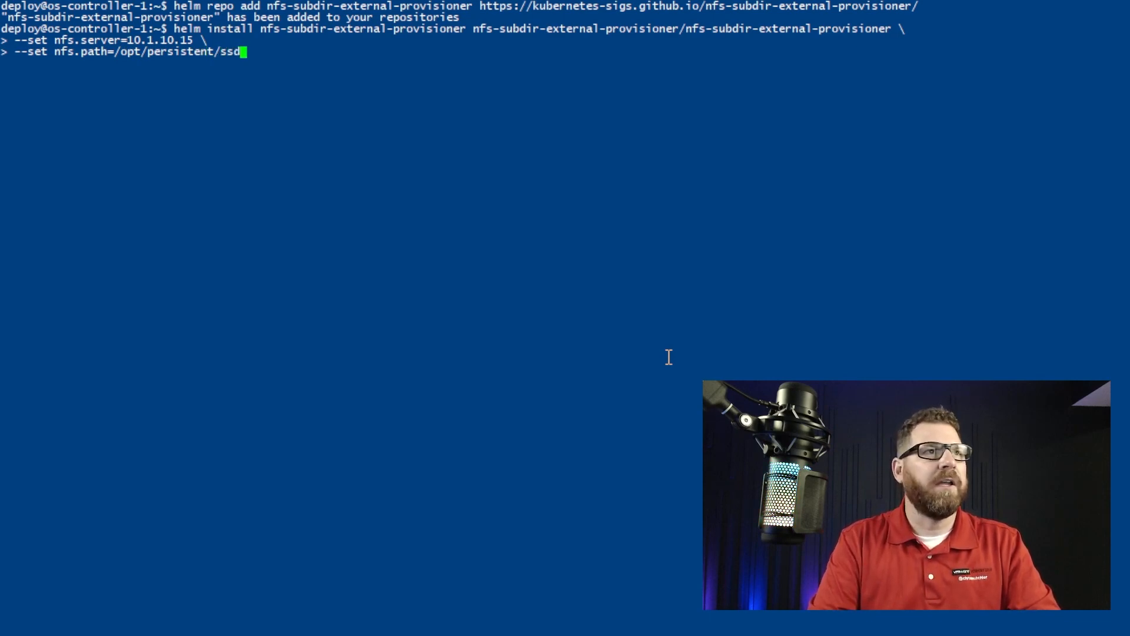
pyautogui.press('Return')
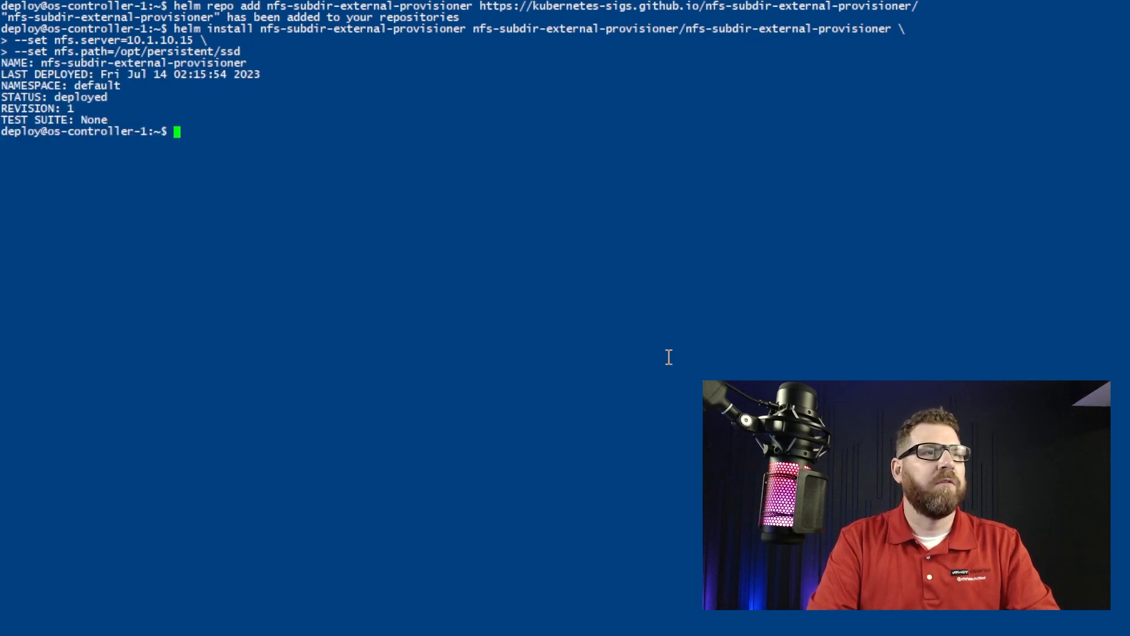
pyautogui.write('kubectl get pods -A')
pyautogui.press('Return')
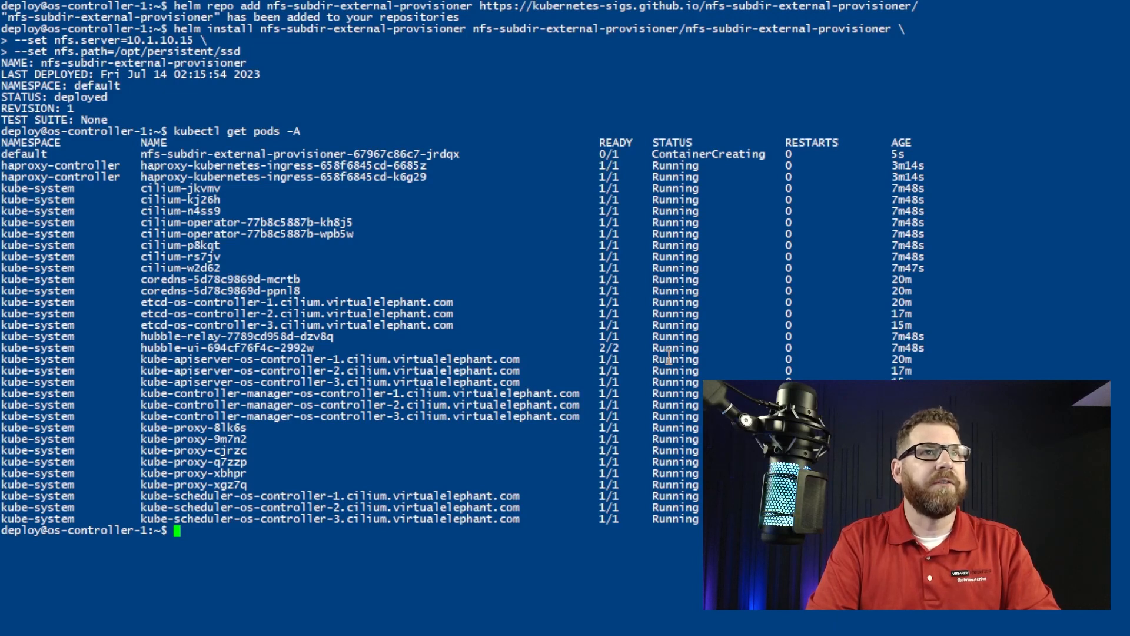
pyautogui.write('watch')
pyautogui.write(' kubectl get pods -A')
# Watch pods until nfs-subdir-external-provisioner is Running, then clear the screen
pyautogui.press('Return')
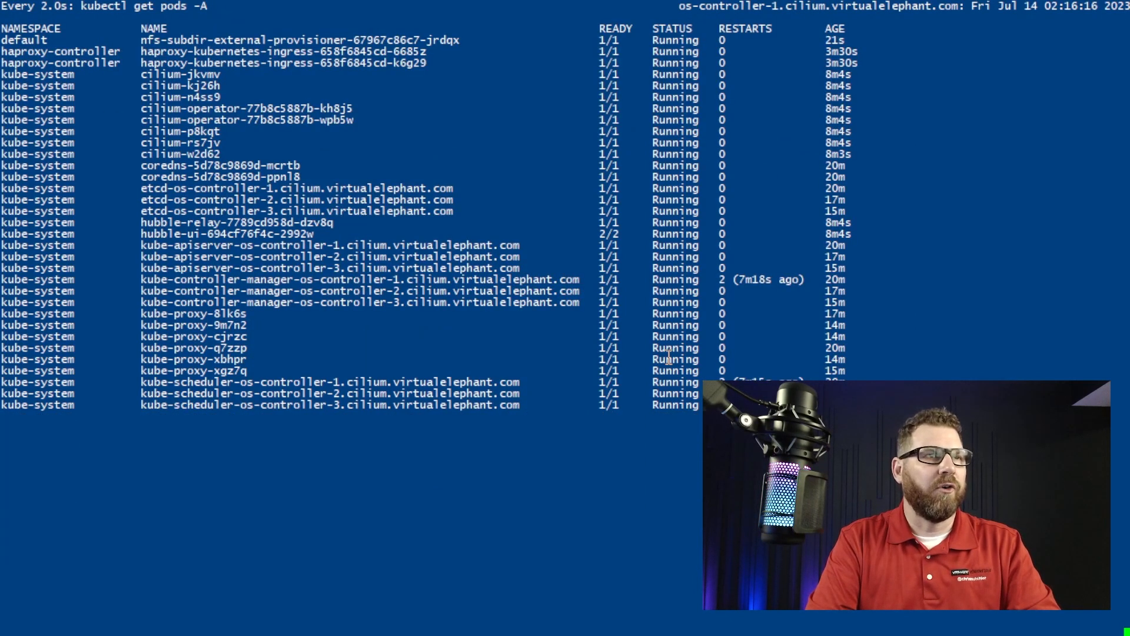
pyautogui.hotkey('ctrl', 'c')
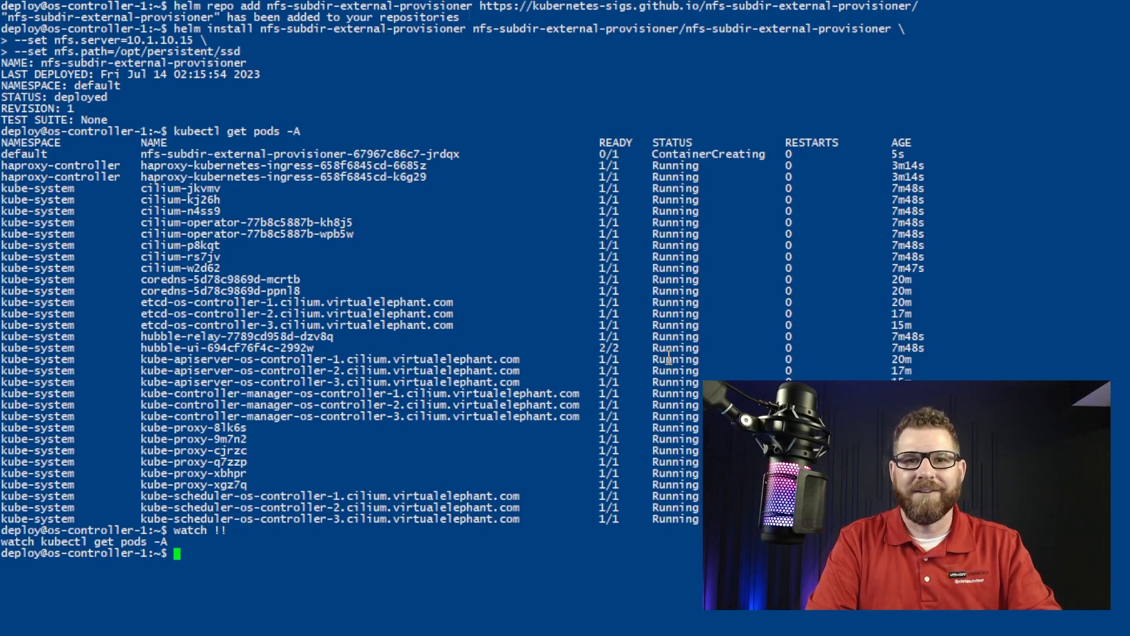
pyautogui.hotkey('ctrl', 'l')
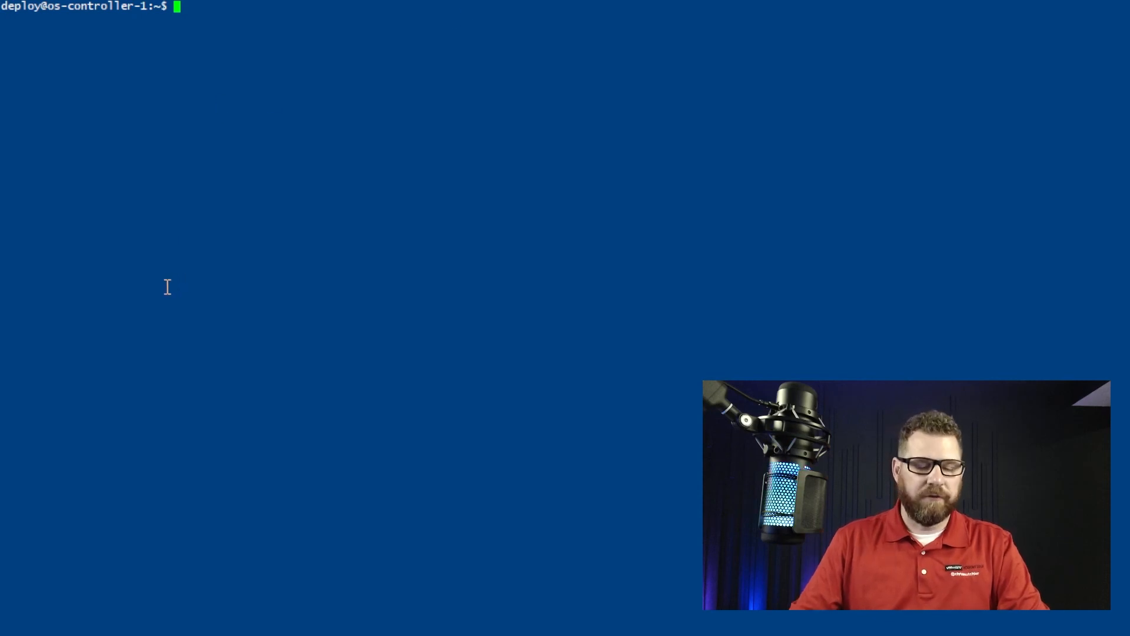
pyautogui.write('cat stor')
# Print storageclass.yaml and apply it to create the standard StorageClass
pyautogui.press('Tab')
pyautogui.press('Return')
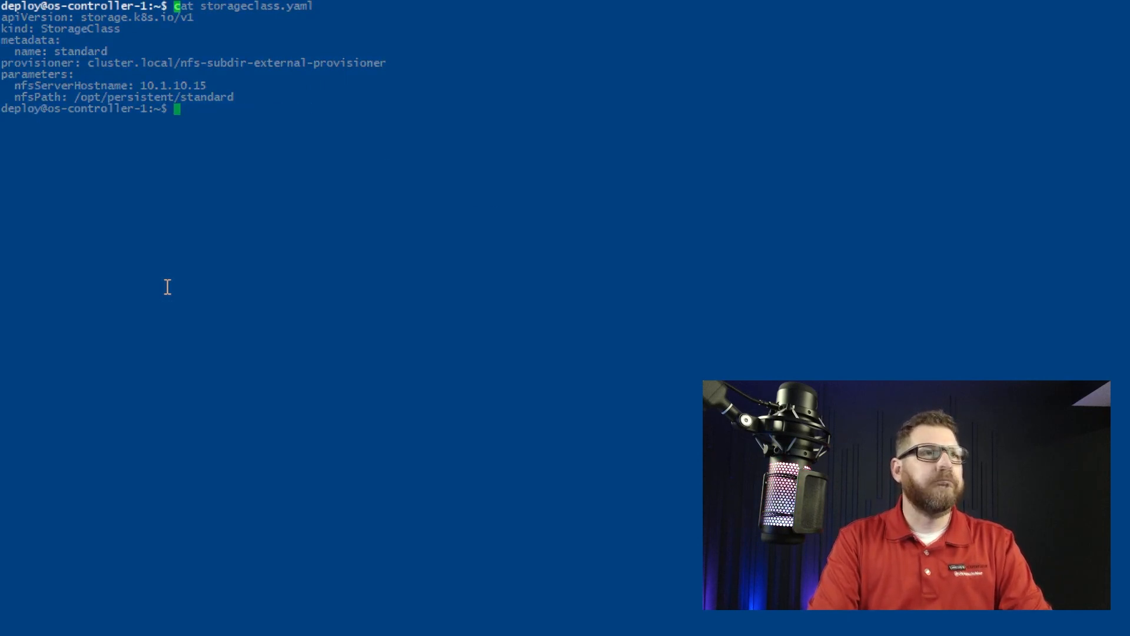
pyautogui.hotkey('ctrl', 'l')
pyautogui.write('kubetl')
pyautogui.press('BackSpace')
pyautogui.press('BackSpace')
pyautogui.write('ctl apply -f so')
pyautogui.press('BackSpace')
pyautogui.write('t')
pyautogui.press('Tab')
pyautogui.press('Return')
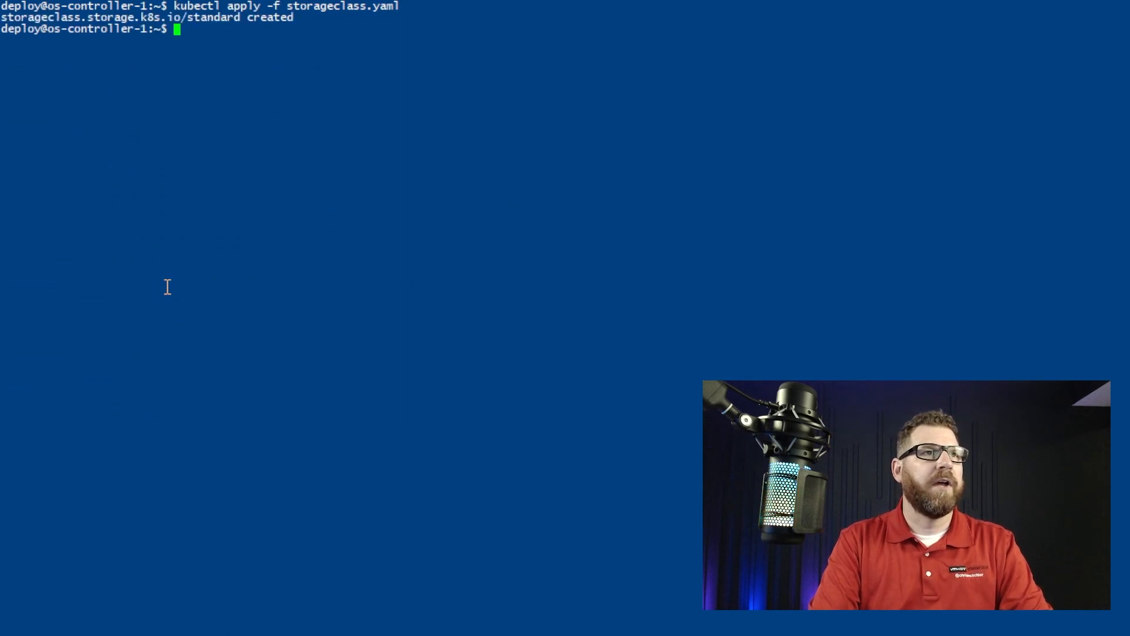
pyautogui.write('kubectl apply -f')
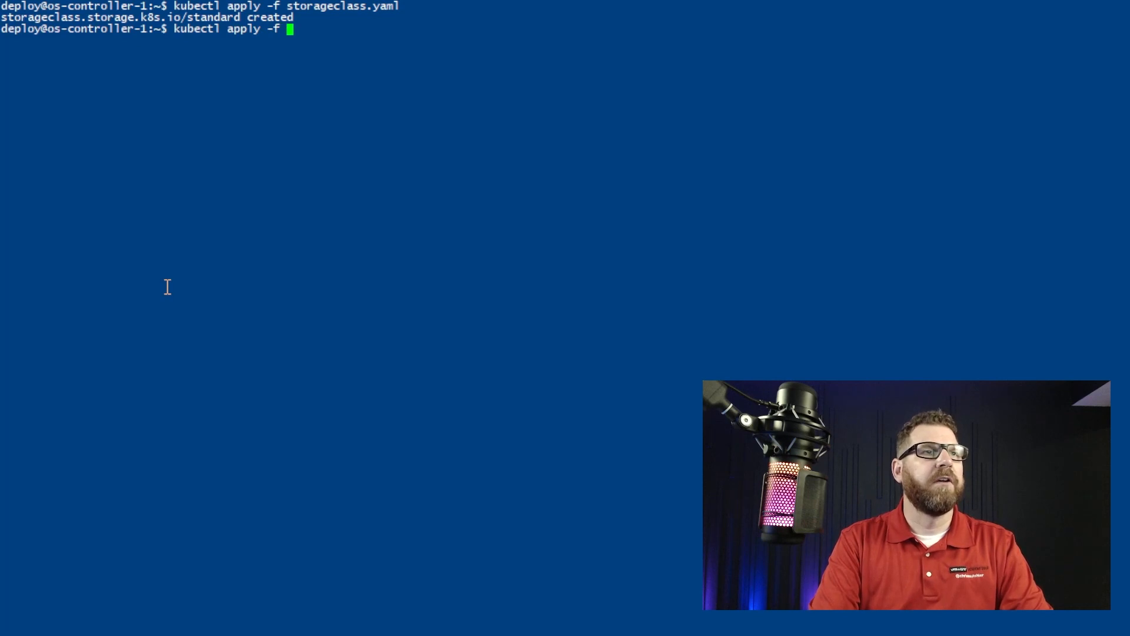
# List storage classes to confirm standard appears next to nfs-client, then clear the screen
pyautogui.press('BackSpace')
pyautogui.press('BackSpace')
pyautogui.press('BackSpace')
pyautogui.press('BackSpace')
pyautogui.press('BackSpace')
pyautogui.press('BackSpace')
pyautogui.press('BackSpace')
pyautogui.press('BackSpace')
pyautogui.press('BackSpace')
pyautogui.write('get storageclass -A')
pyautogui.press('Return')
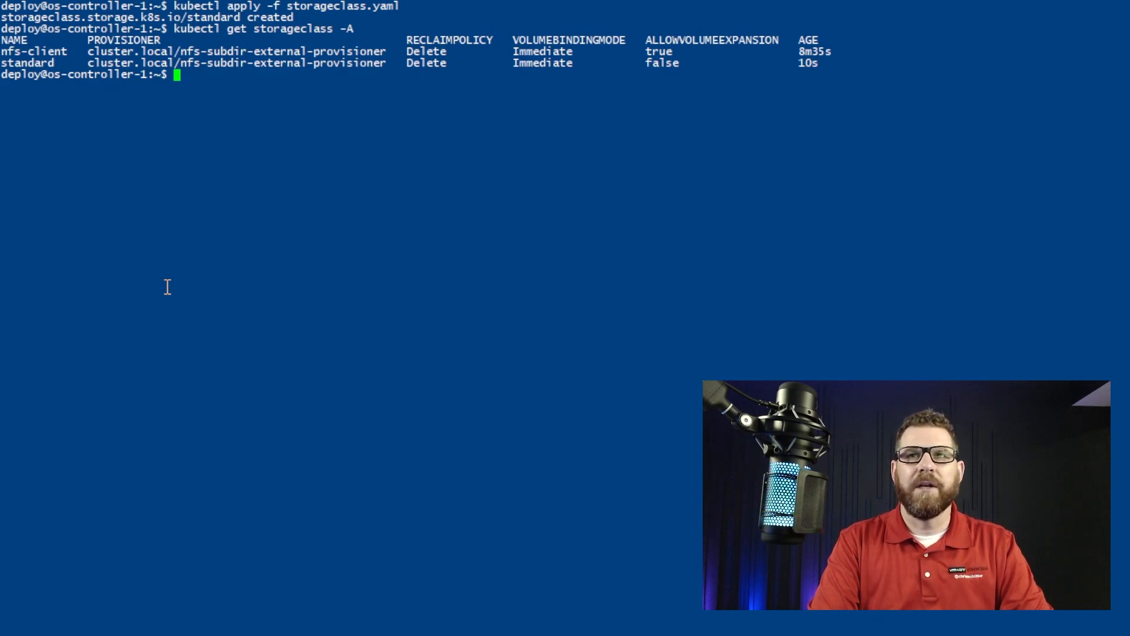
pyautogui.hotkey('ctrl', 'l')
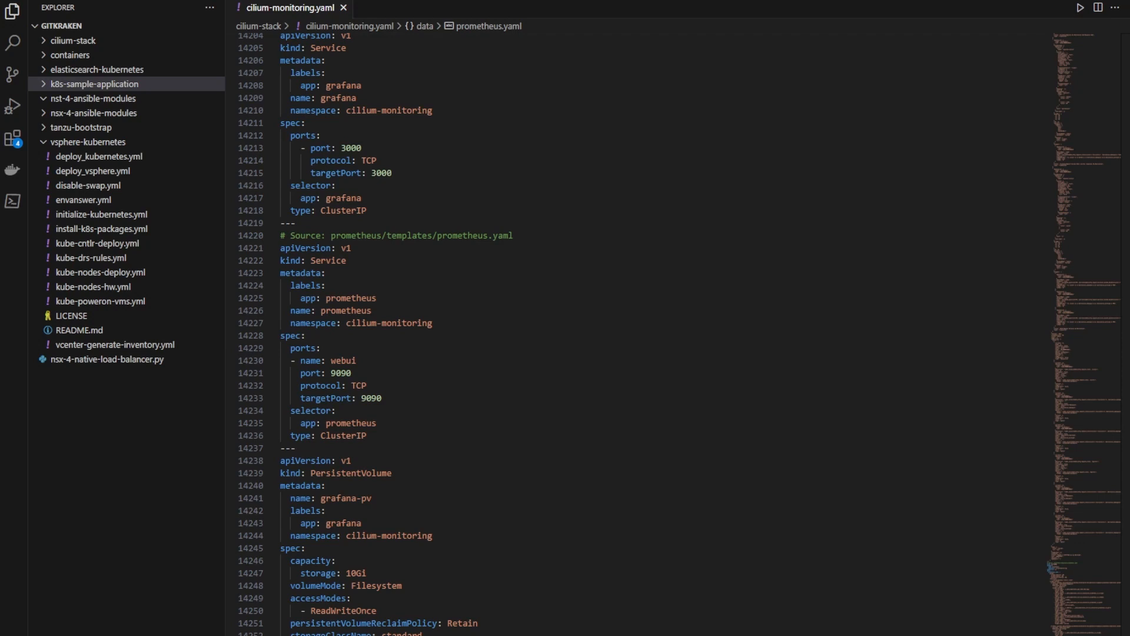
pyautogui.scroll(1, 644, 336)
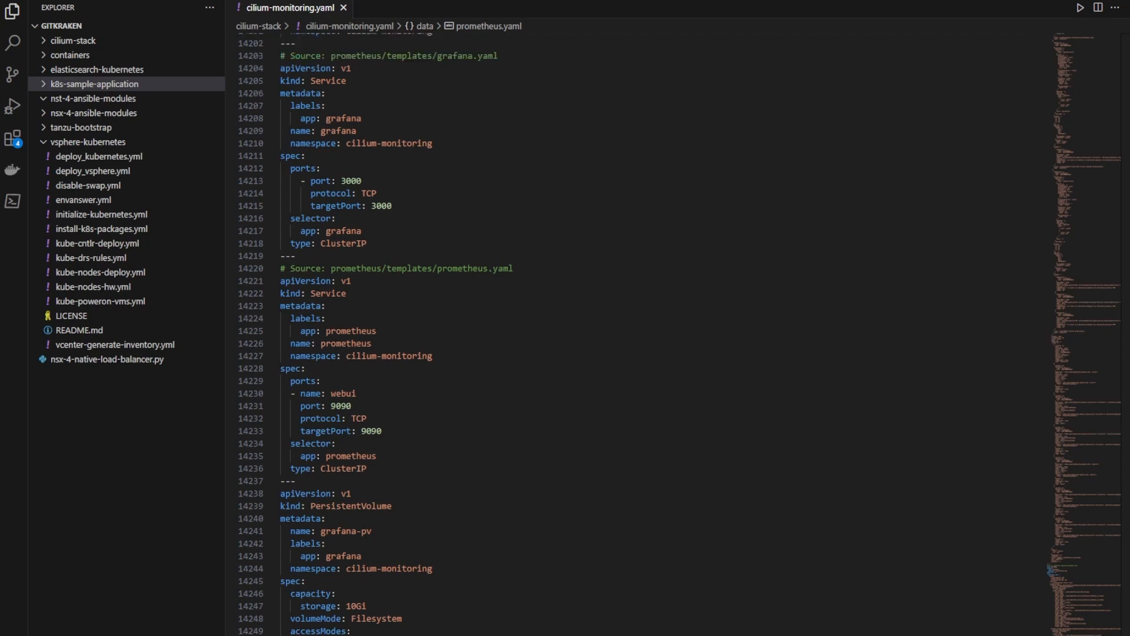
pyautogui.scroll(-1, 645, 336)
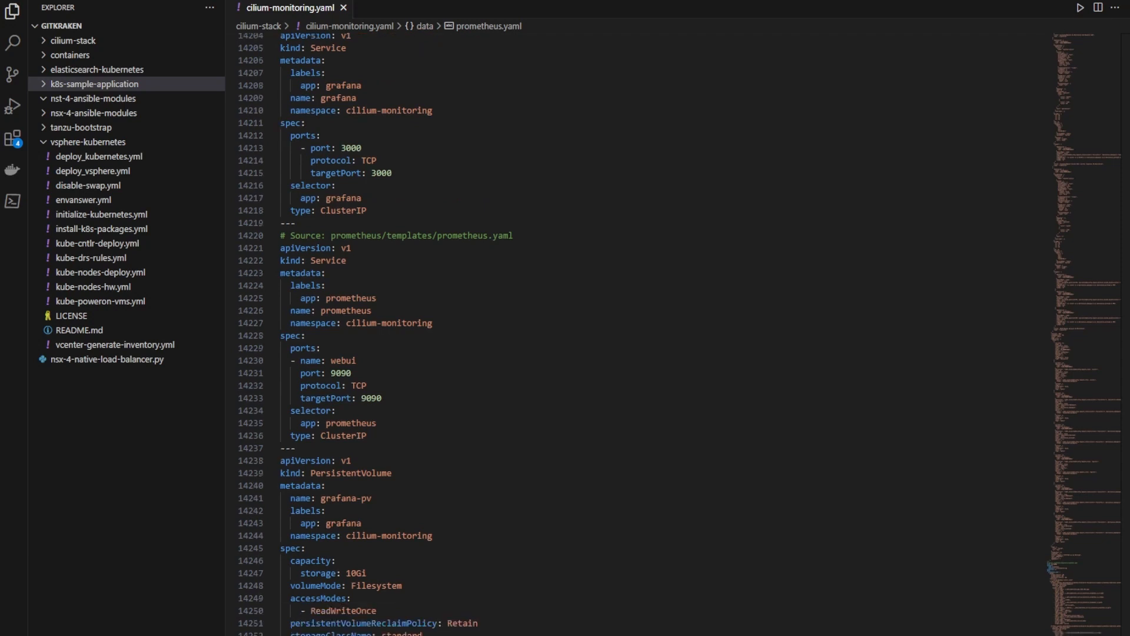
pyautogui.scroll(-1, 645, 336)
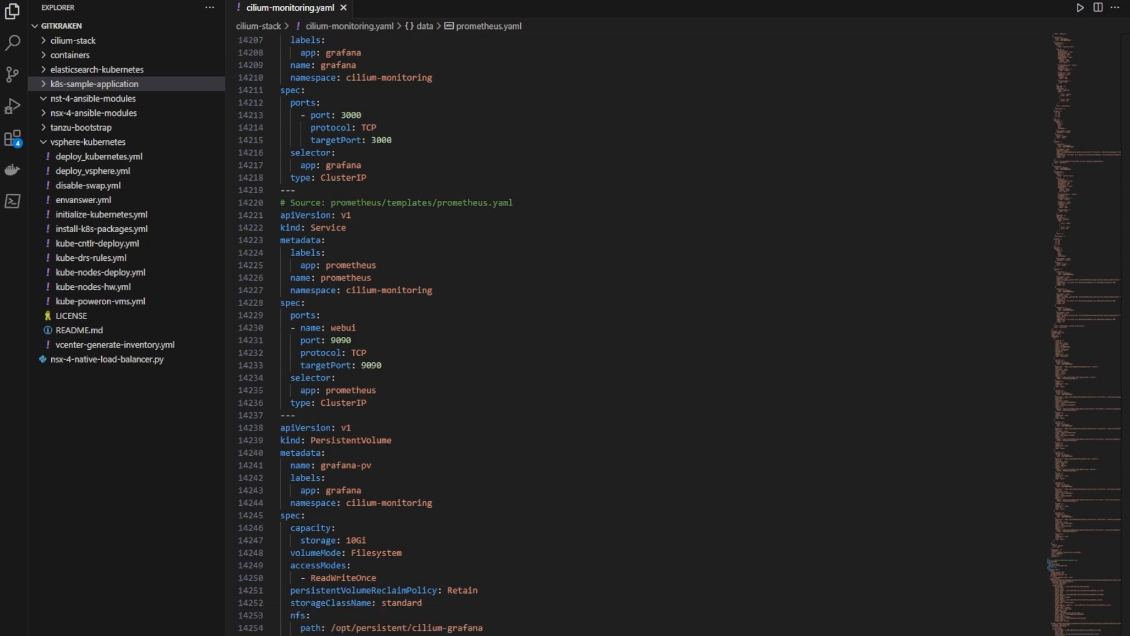
pyautogui.scroll(-1, 644, 336)
pyautogui.scroll(-1, 644, 336)
pyautogui.scroll(-1, 644, 337)
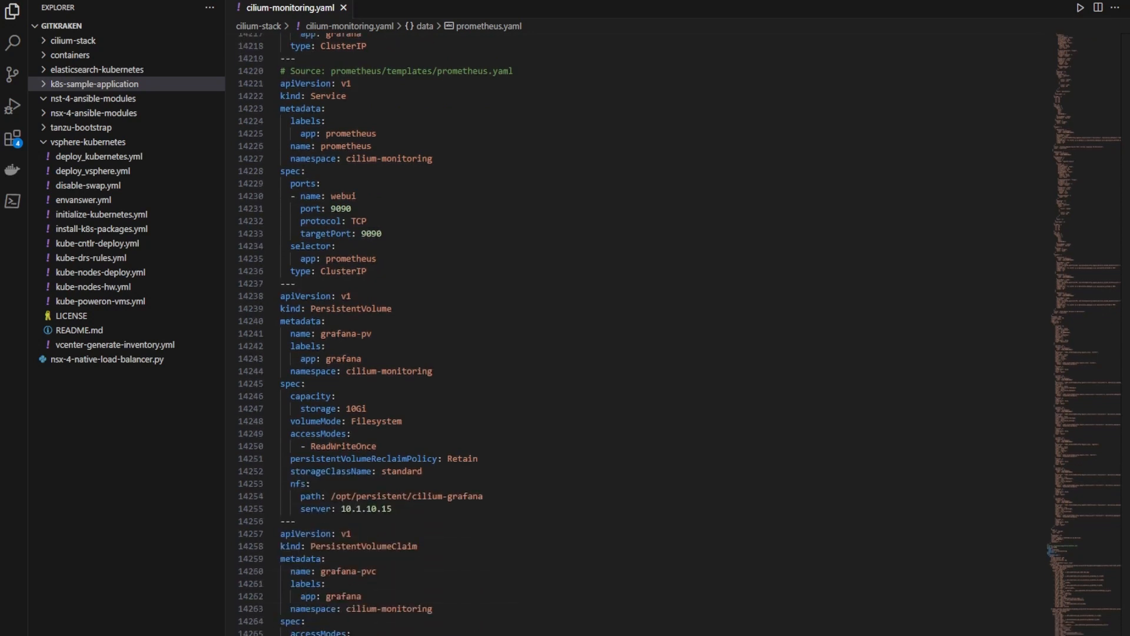
pyautogui.scroll(-2, 645, 336)
pyautogui.scroll(-2, 644, 336)
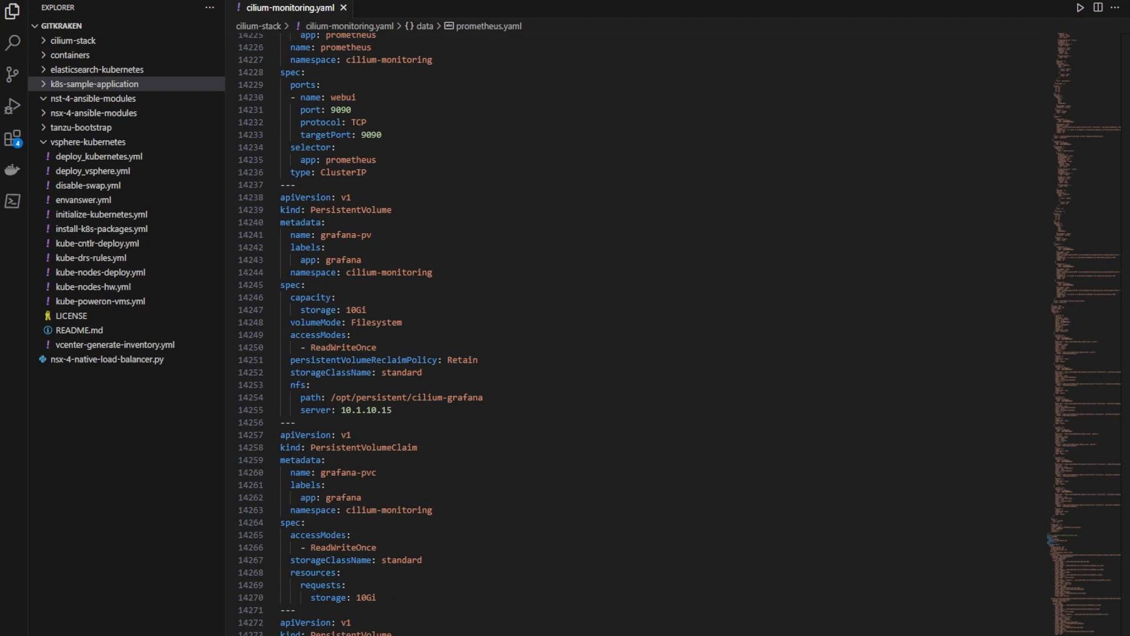
pyautogui.click(94, 84)
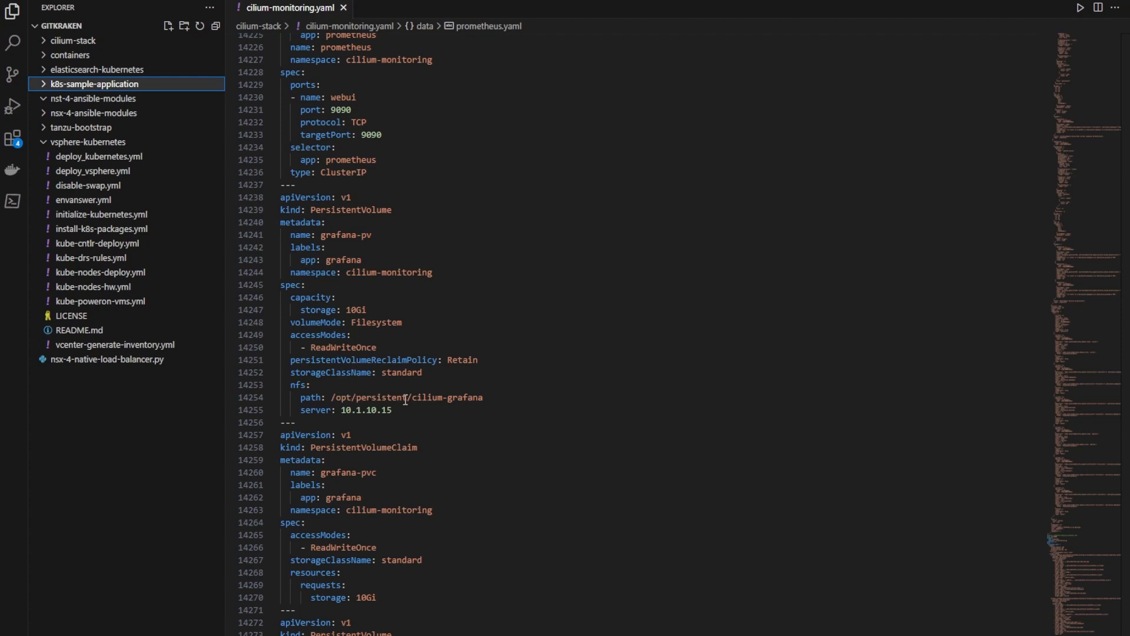
# Change the Grafana and Prometheus PV NFS paths from cilium to /opt/persistent/os-grafana and os-prometheus
pyautogui.moveTo(411, 396); pyautogui.dragTo(439, 392)
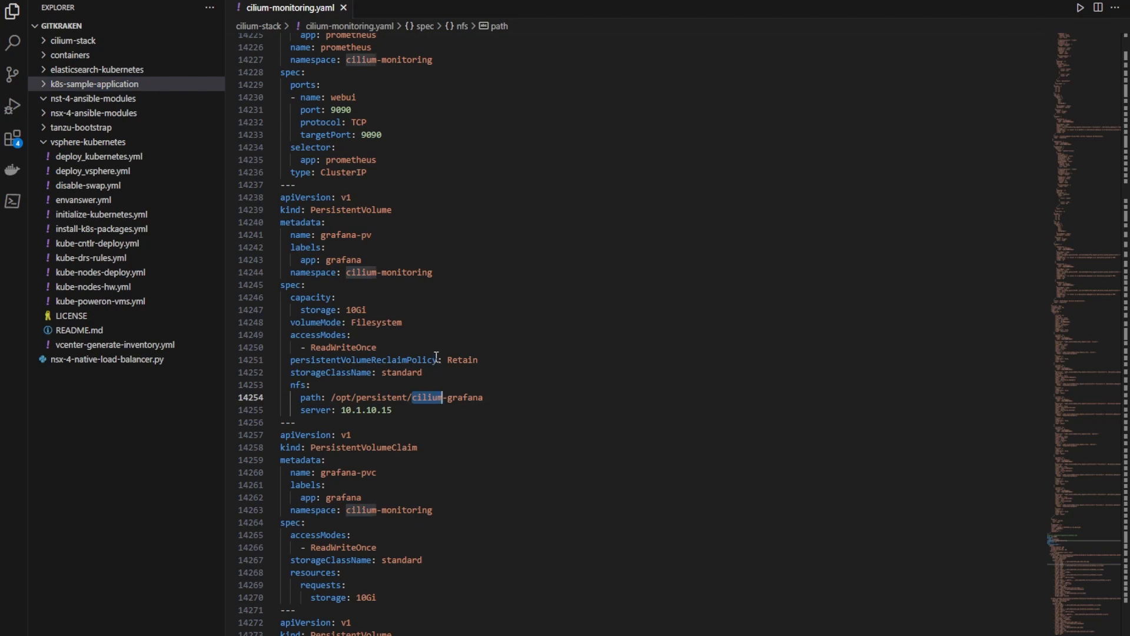
pyautogui.write('os')
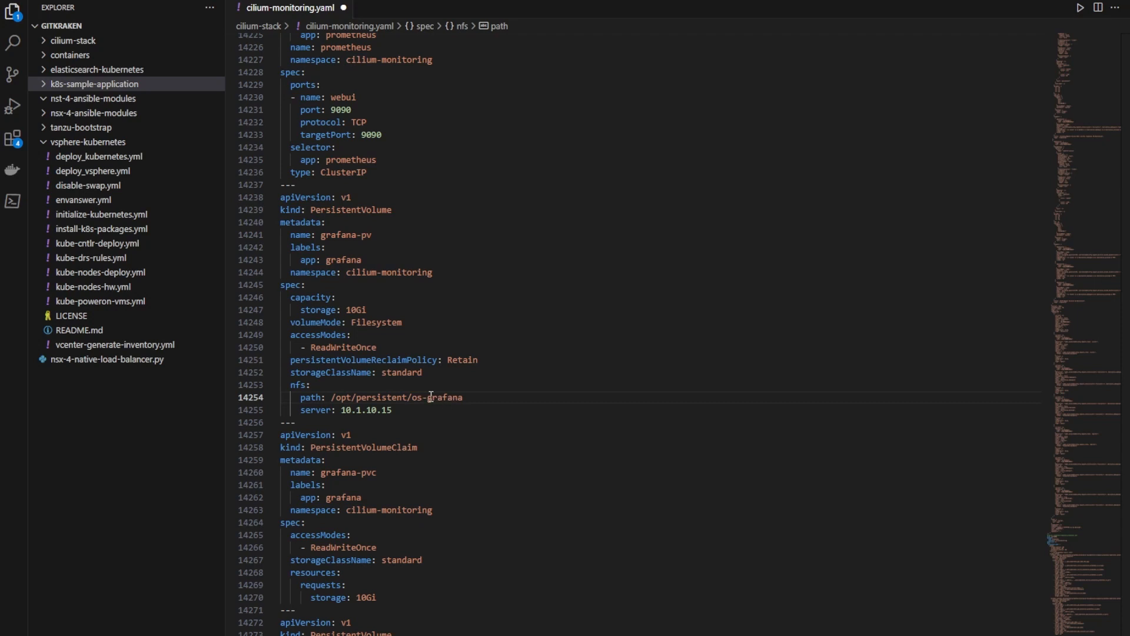
pyautogui.scroll(-1, 431, 397)
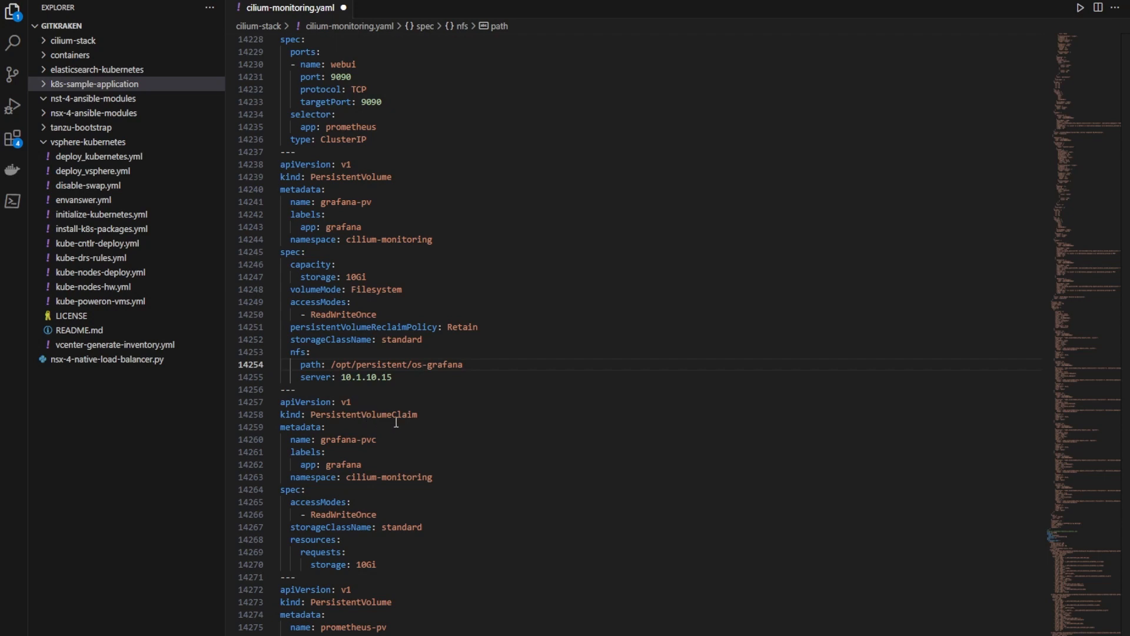
pyautogui.click(419, 414)
pyautogui.click(415, 442)
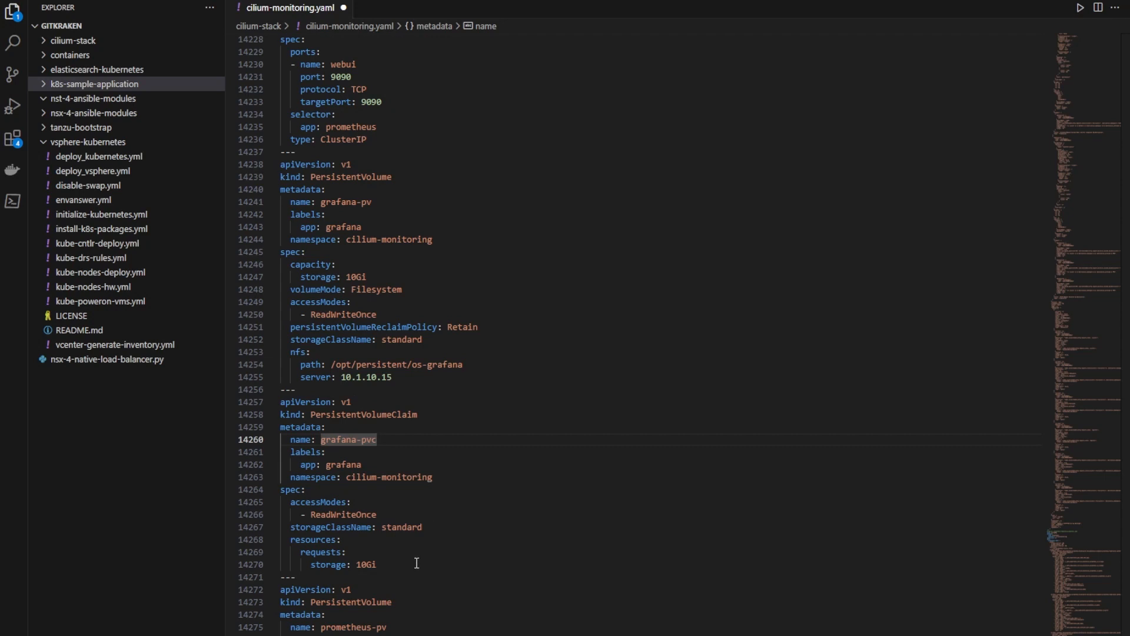
pyautogui.scroll(-4, 404, 561)
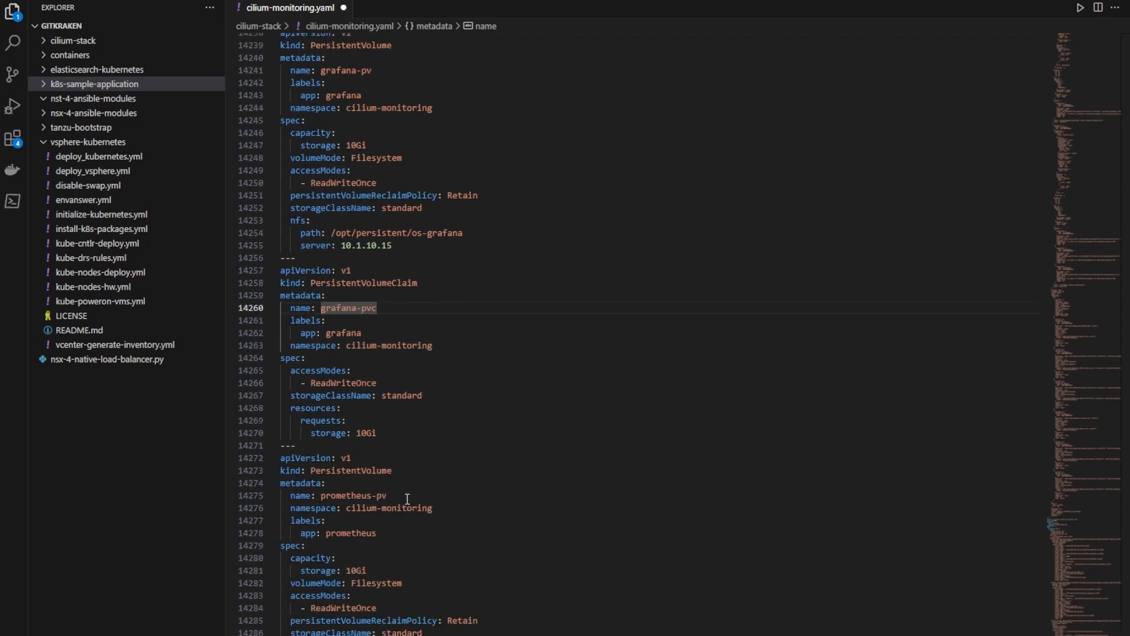
pyautogui.click(407, 492)
pyautogui.scroll(-1, 433, 518)
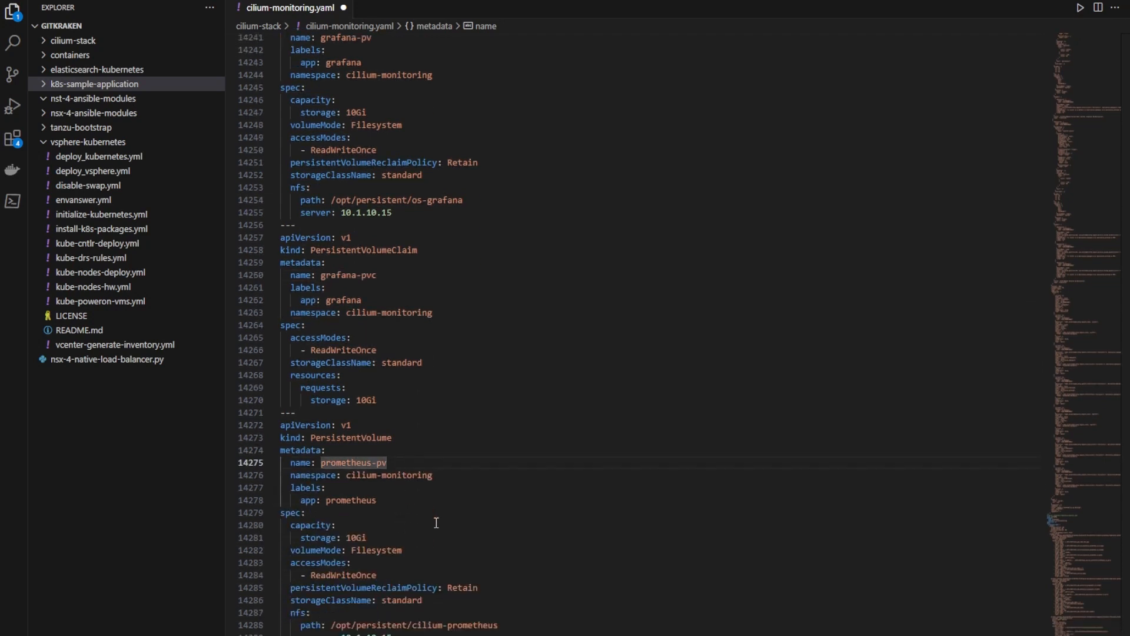
pyautogui.scroll(-1, 435, 524)
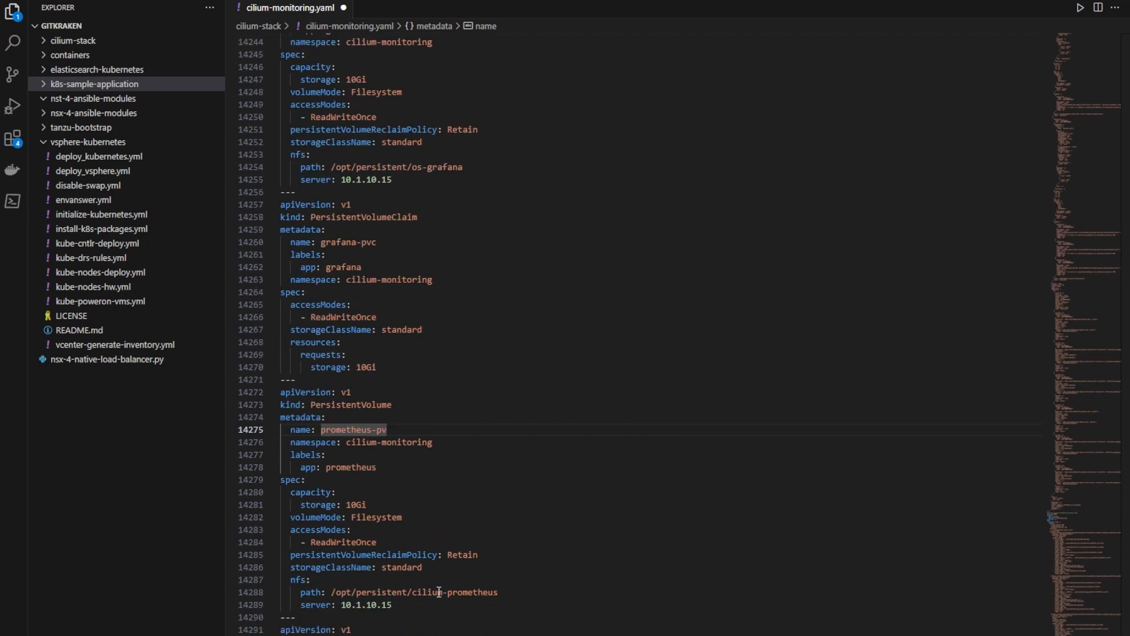
pyautogui.moveTo(441, 593); pyautogui.dragTo(415, 593)
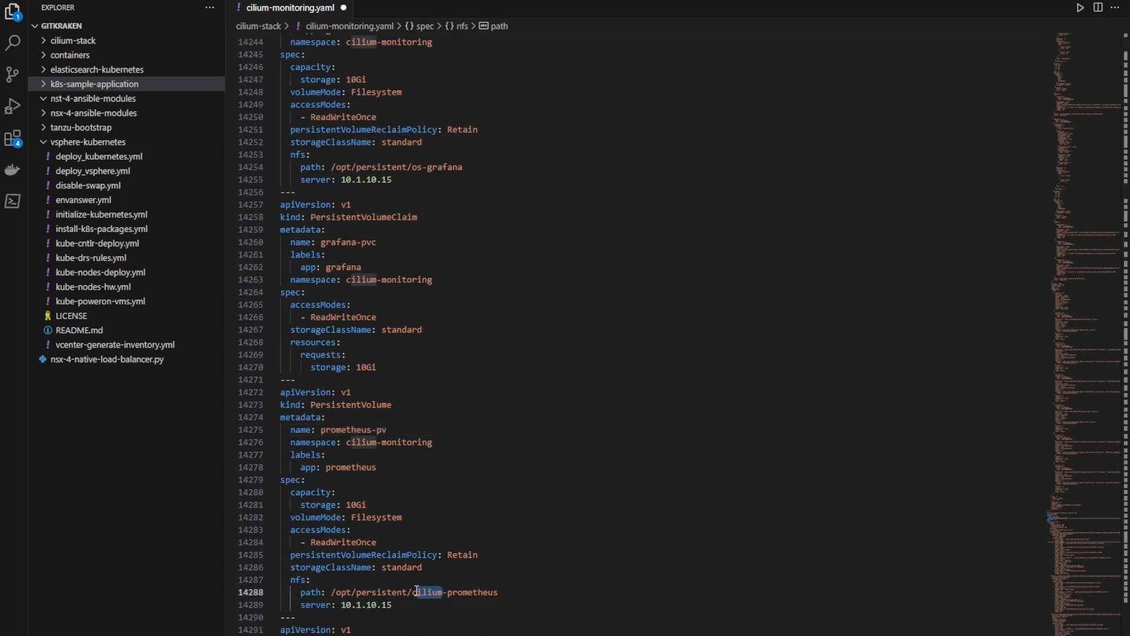
pyautogui.write('o')
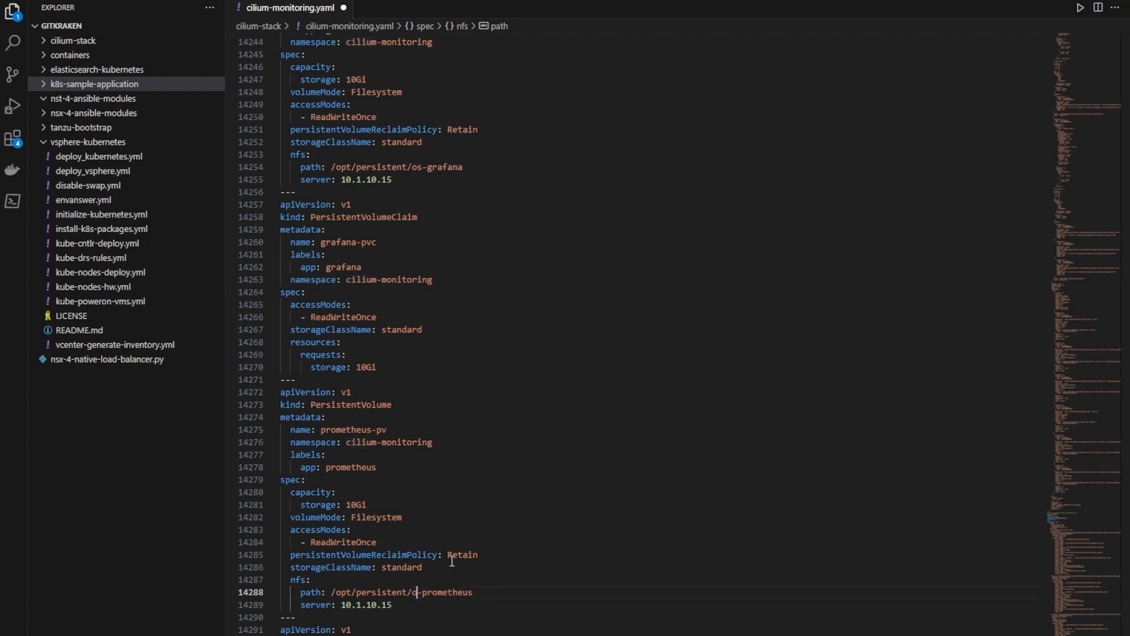
pyautogui.write('s')
pyautogui.scroll(-2, 505, 524)
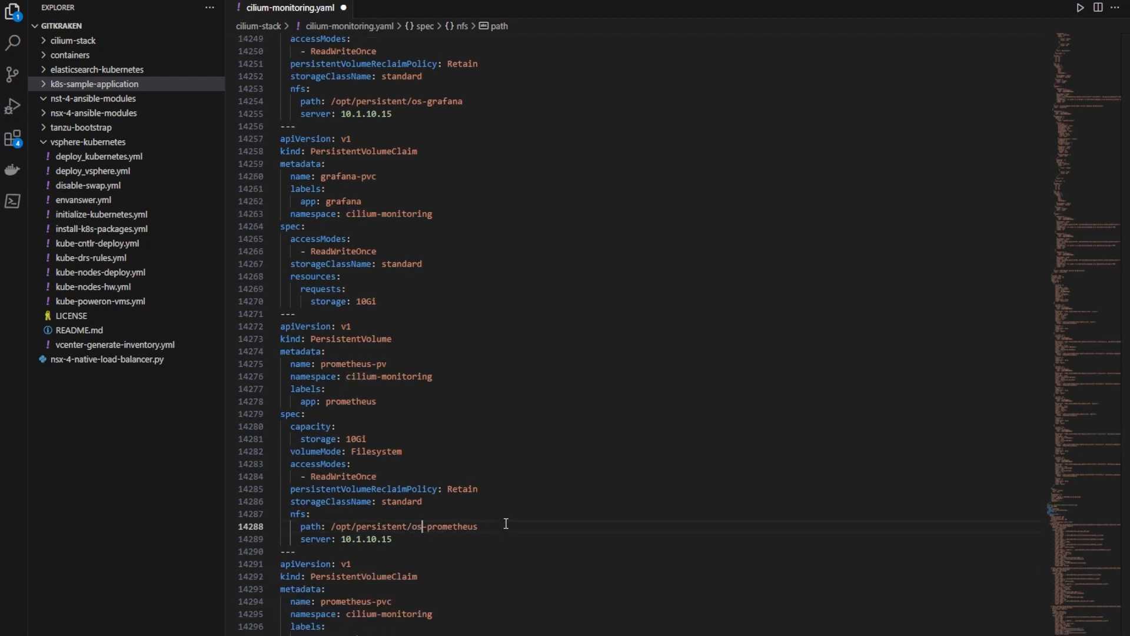
pyautogui.scroll(-2, 420, 583)
pyautogui.scroll(-1, 420, 583)
pyautogui.scroll(-1, 406, 556)
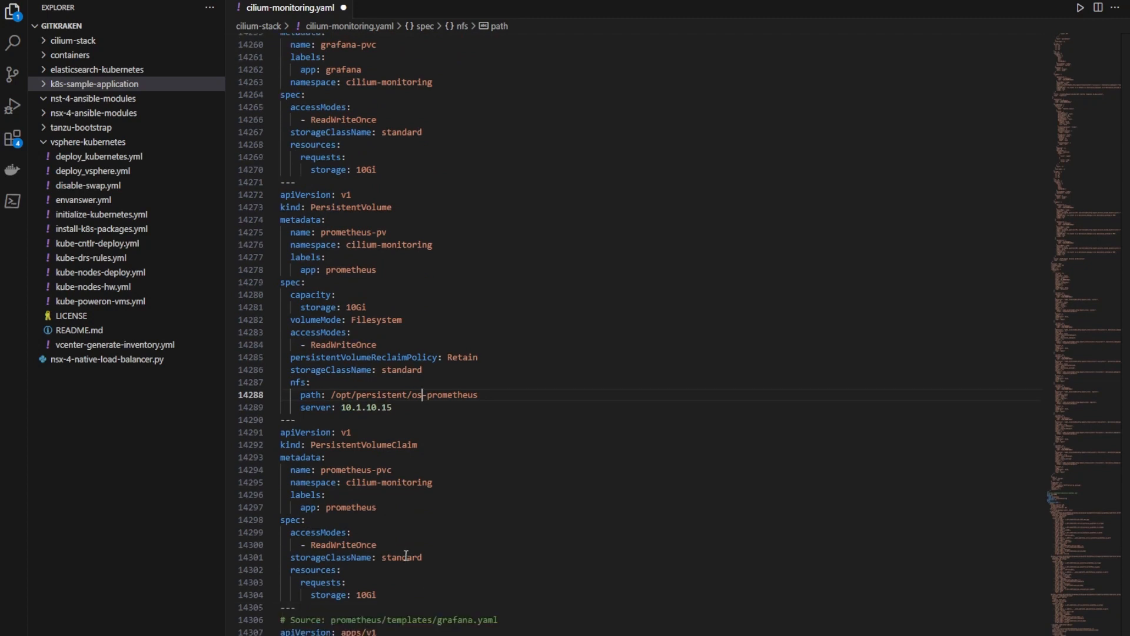
pyautogui.scroll(-2, 406, 554)
pyautogui.scroll(-1, 407, 554)
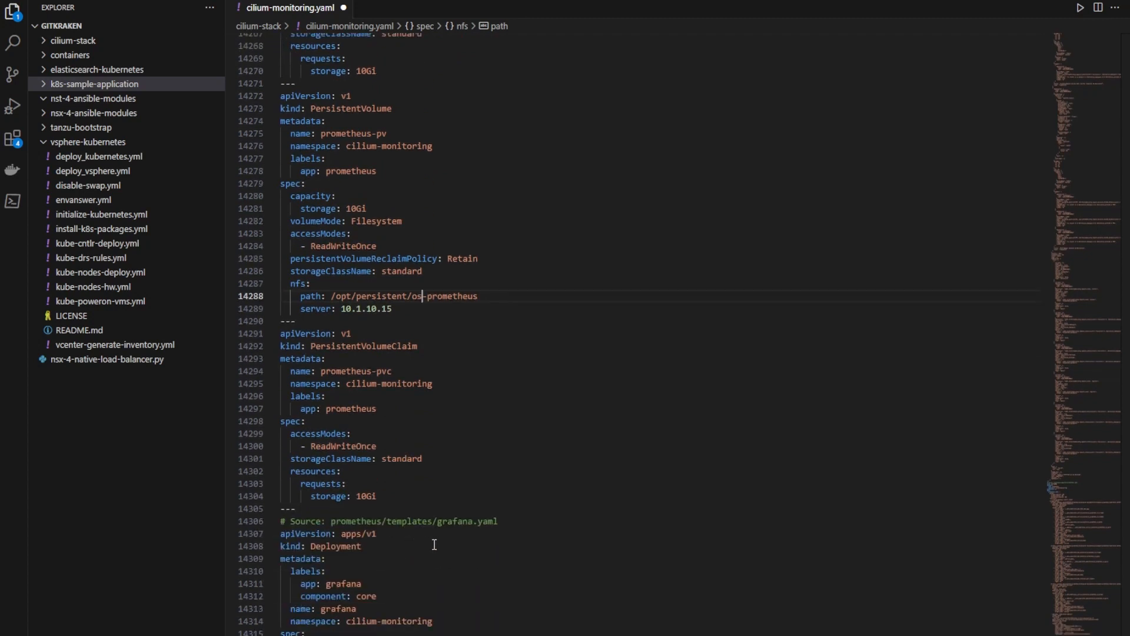
pyautogui.scroll(-2, 434, 545)
pyautogui.scroll(-2, 434, 545)
pyautogui.scroll(-1, 434, 545)
pyautogui.scroll(-2, 433, 545)
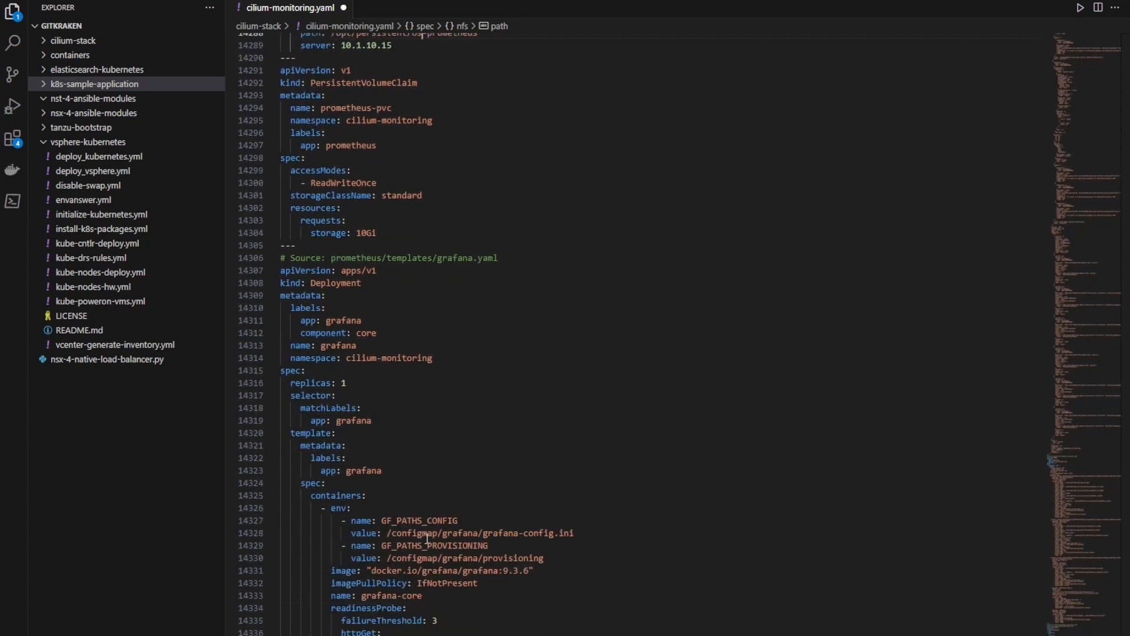
pyautogui.scroll(-1, 426, 540)
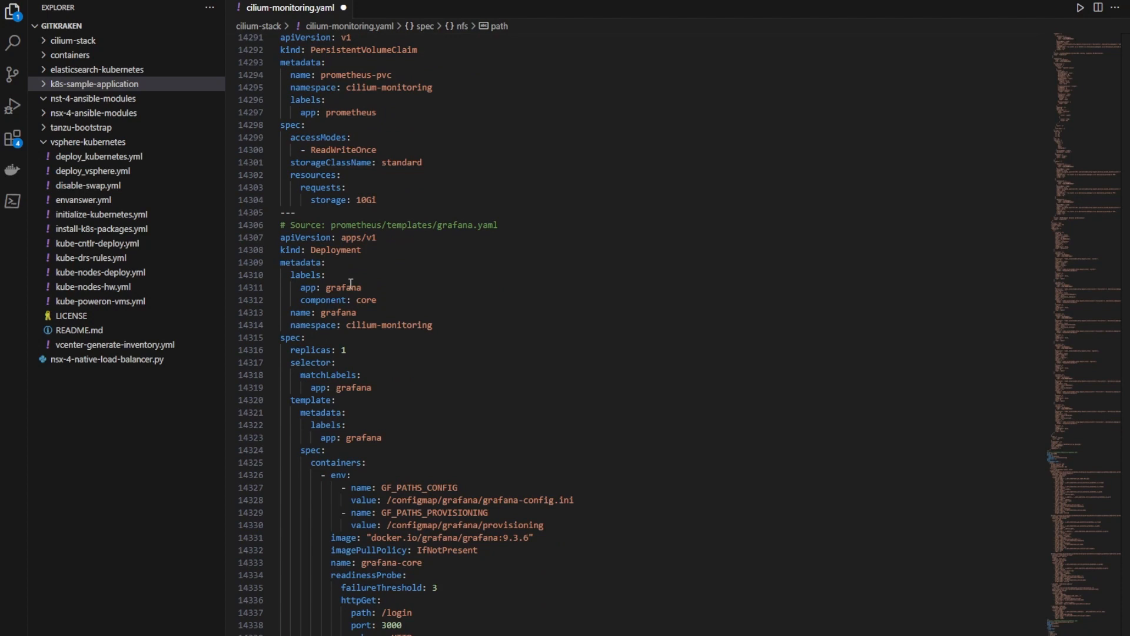
pyautogui.scroll(-2, 416, 396)
pyautogui.scroll(-1, 441, 424)
pyautogui.scroll(-2, 441, 425)
pyautogui.scroll(-1, 439, 426)
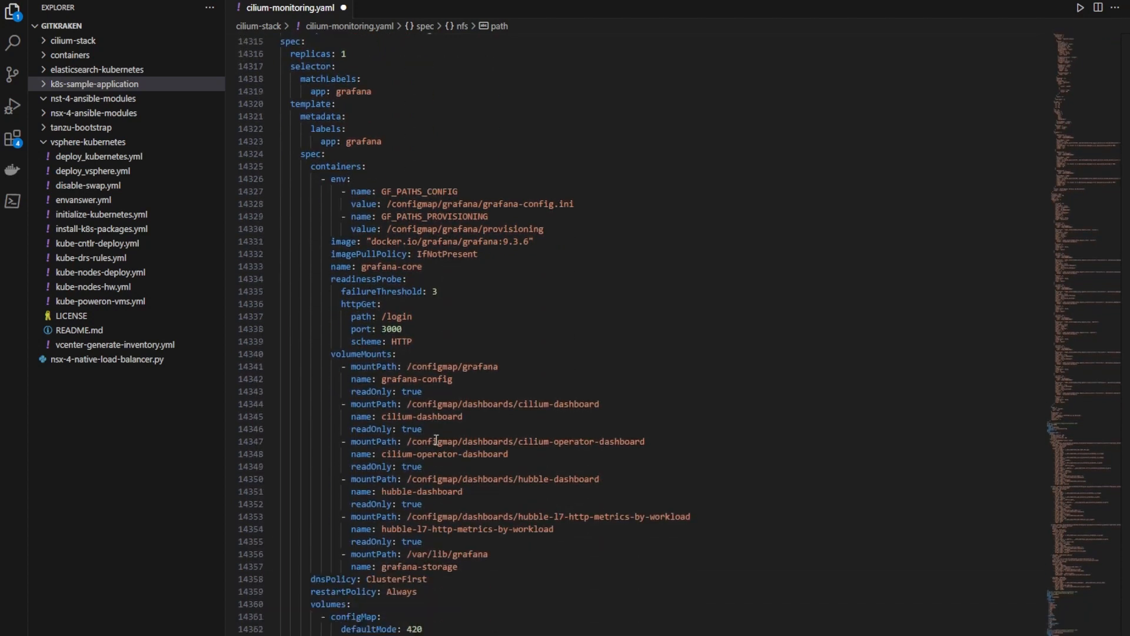
pyautogui.doubleClick(491, 557)
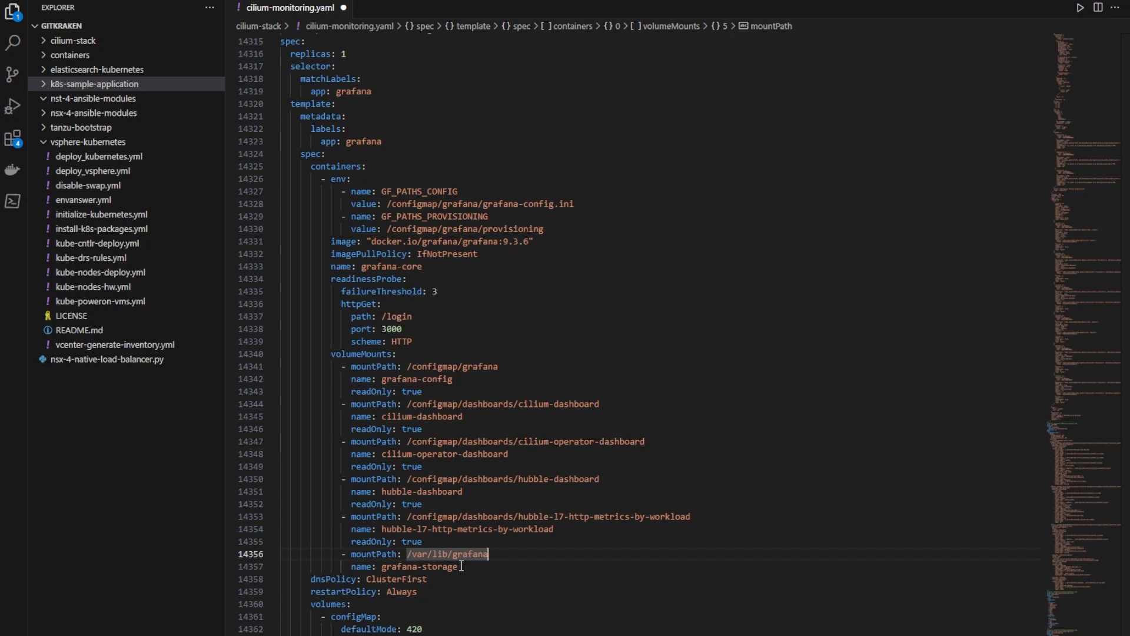
pyautogui.scroll(-3, 461, 566)
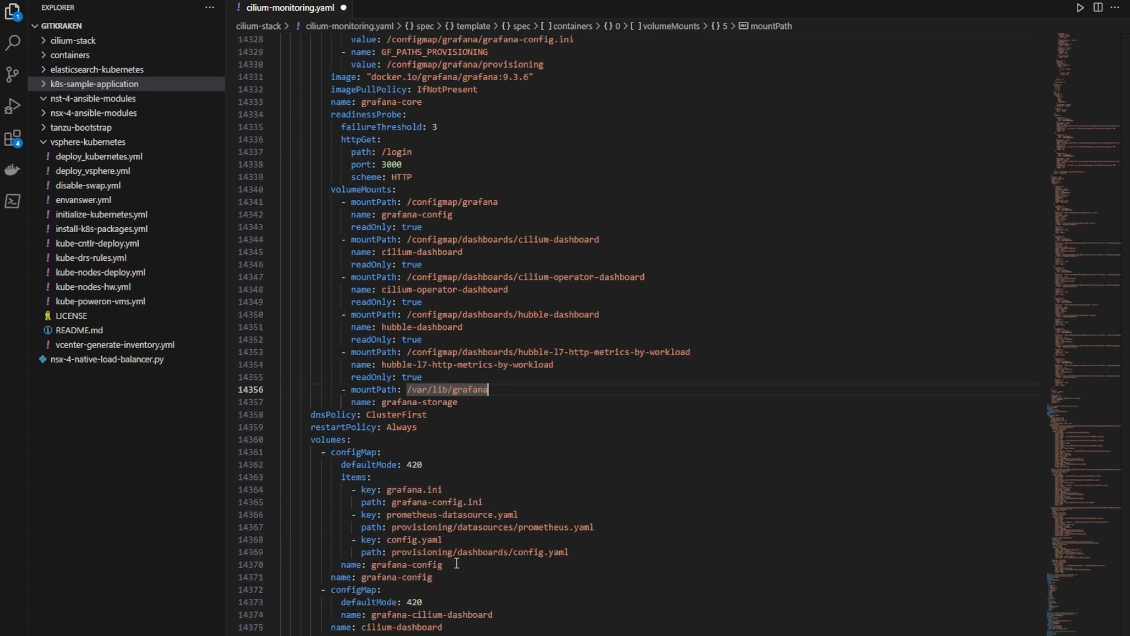
pyautogui.scroll(-3, 460, 566)
pyautogui.scroll(-1, 456, 563)
pyautogui.scroll(-2, 457, 563)
pyautogui.scroll(-1, 456, 563)
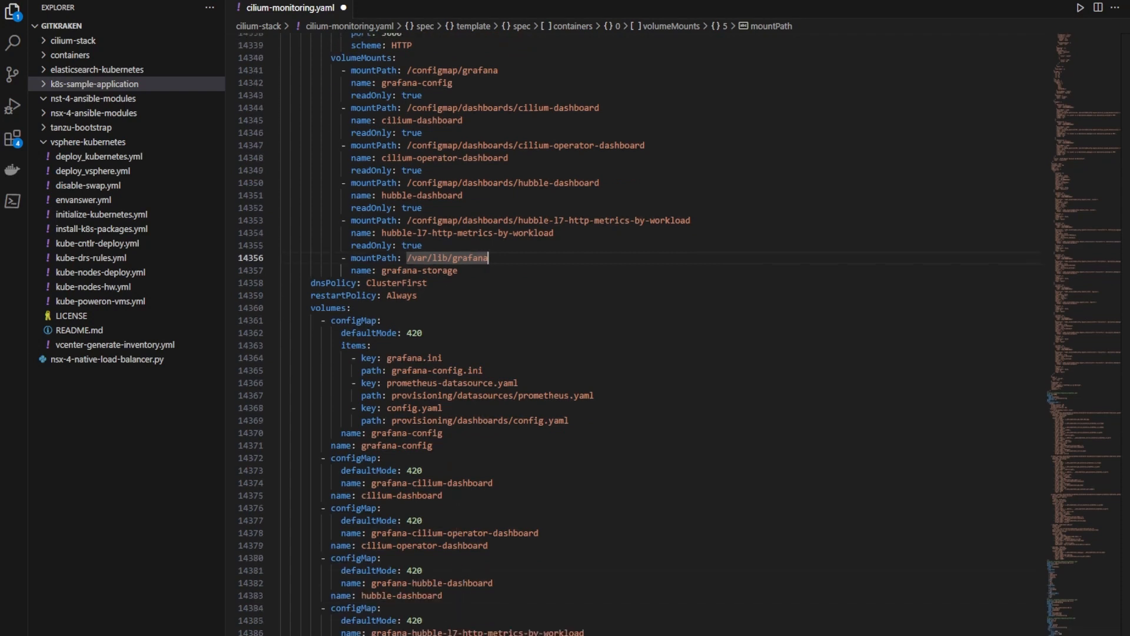
pyautogui.doubleClick(419, 271)
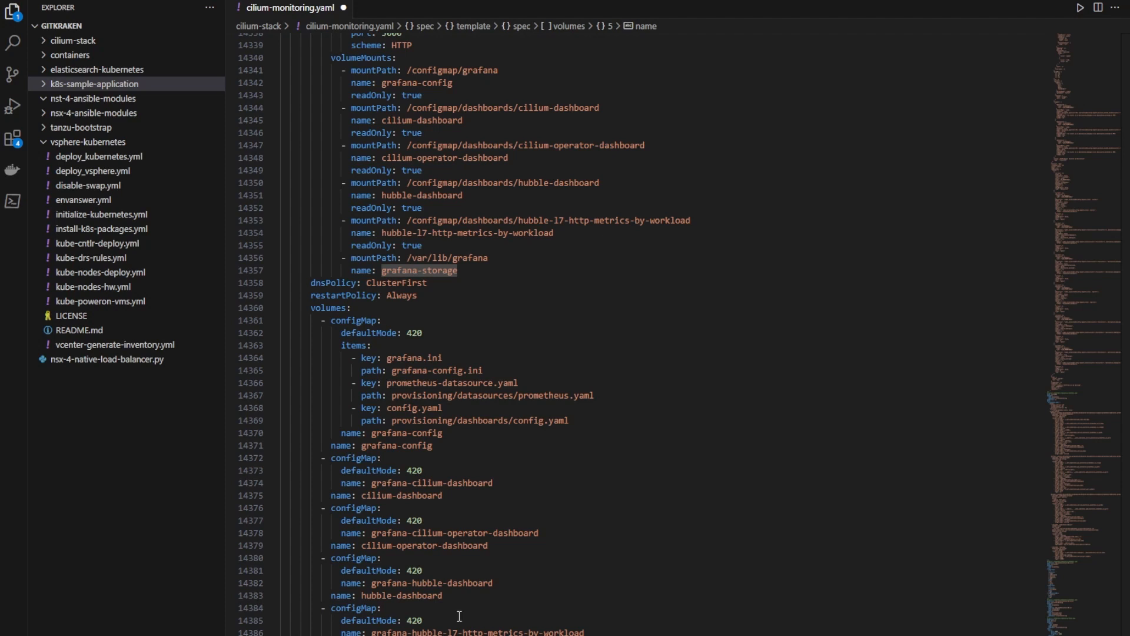
pyautogui.scroll(-3, 461, 616)
pyautogui.scroll(-3, 462, 615)
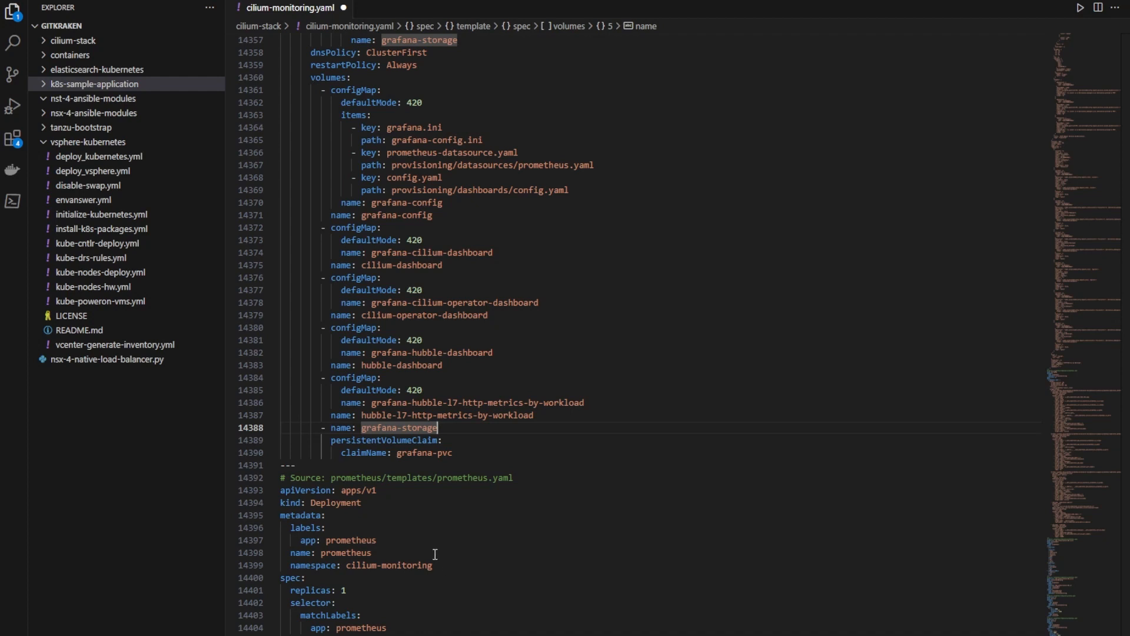
pyautogui.scroll(-2, 441, 565)
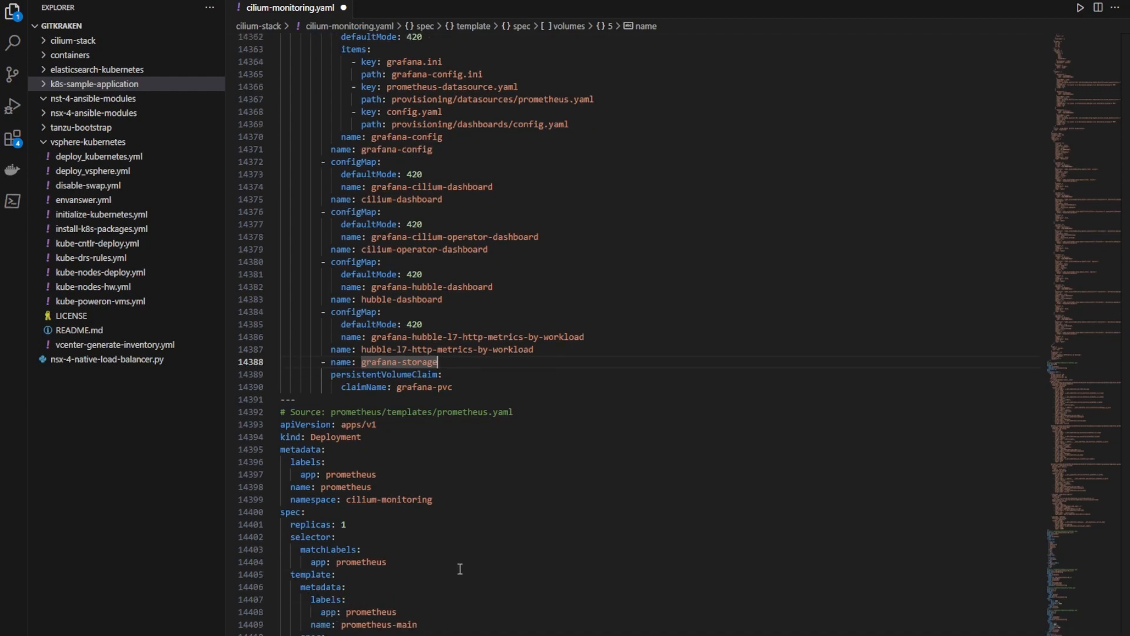
pyautogui.scroll(-2, 460, 570)
pyautogui.scroll(-2, 459, 570)
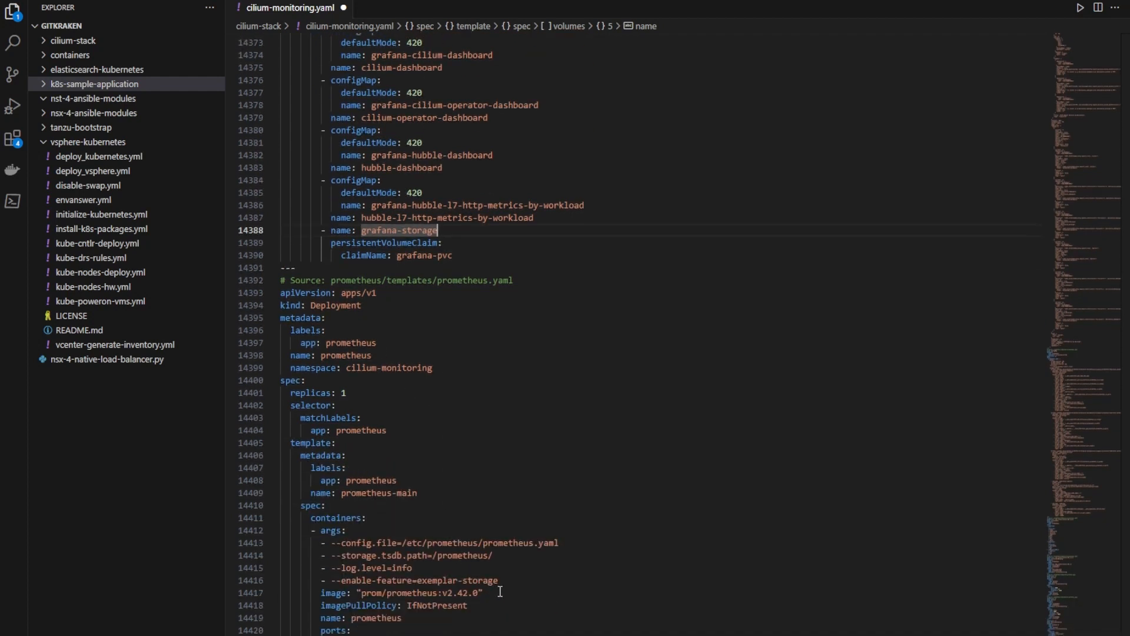
pyautogui.scroll(-2, 501, 592)
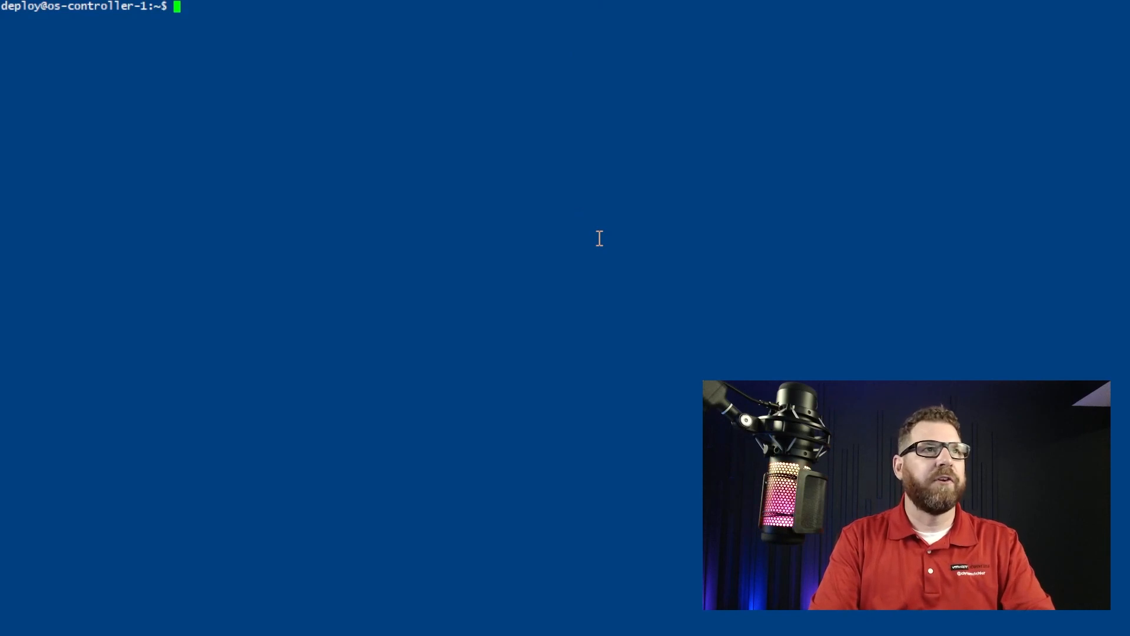
pyautogui.write('ll')
# List the home directory and apply the cilium-monitoring.yaml manifest to the cluster
pyautogui.press('Return')
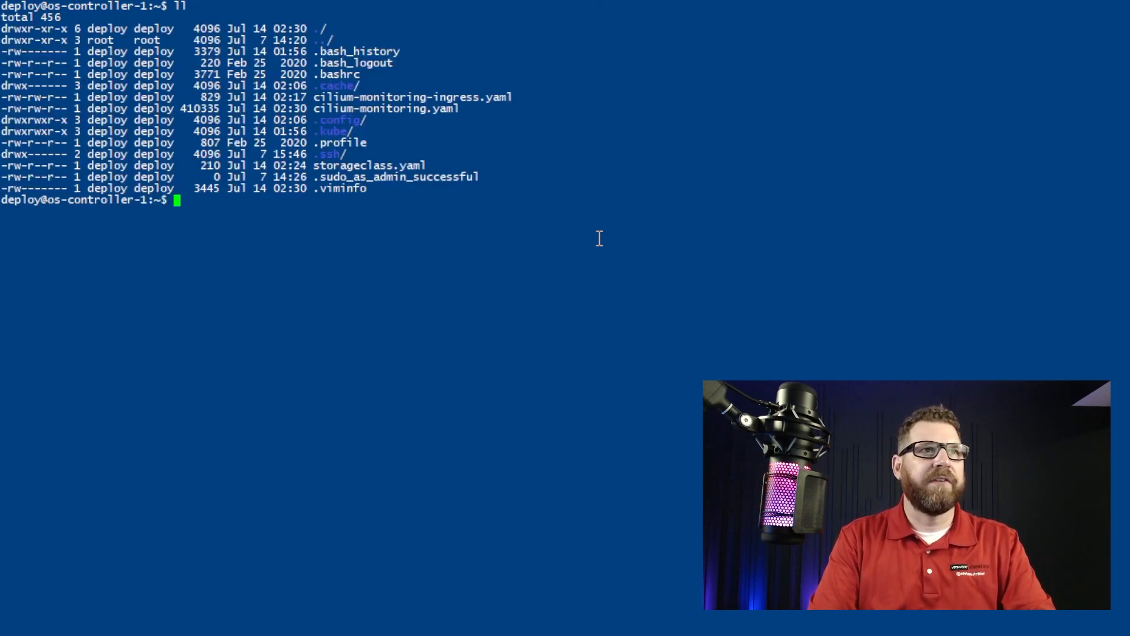
pyautogui.write('kubectl')
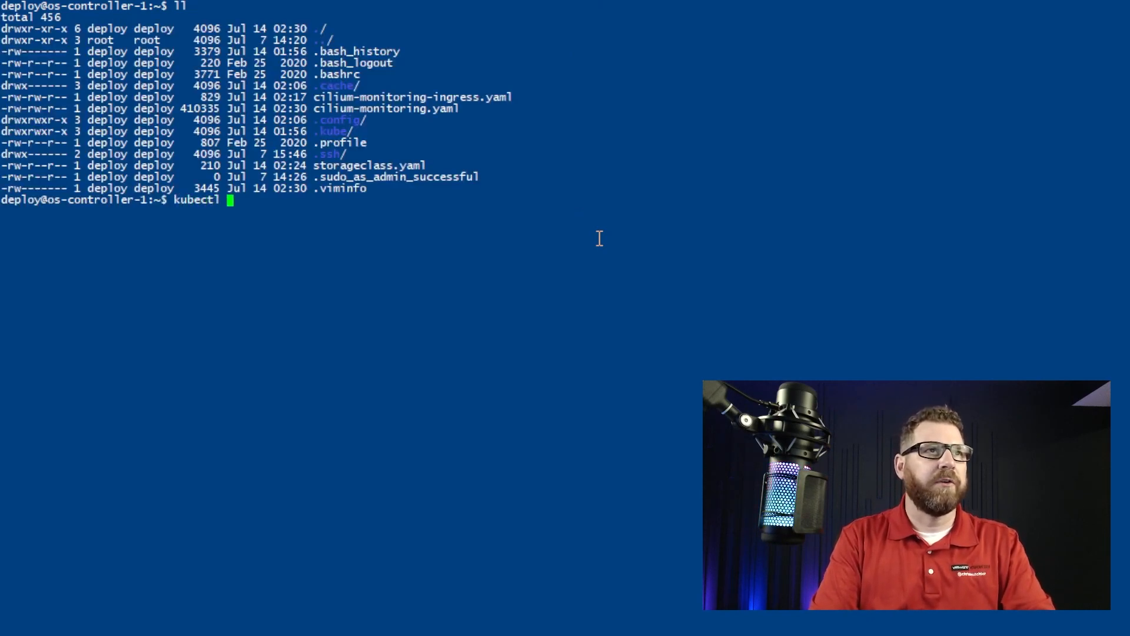
pyautogui.write('applyu -')
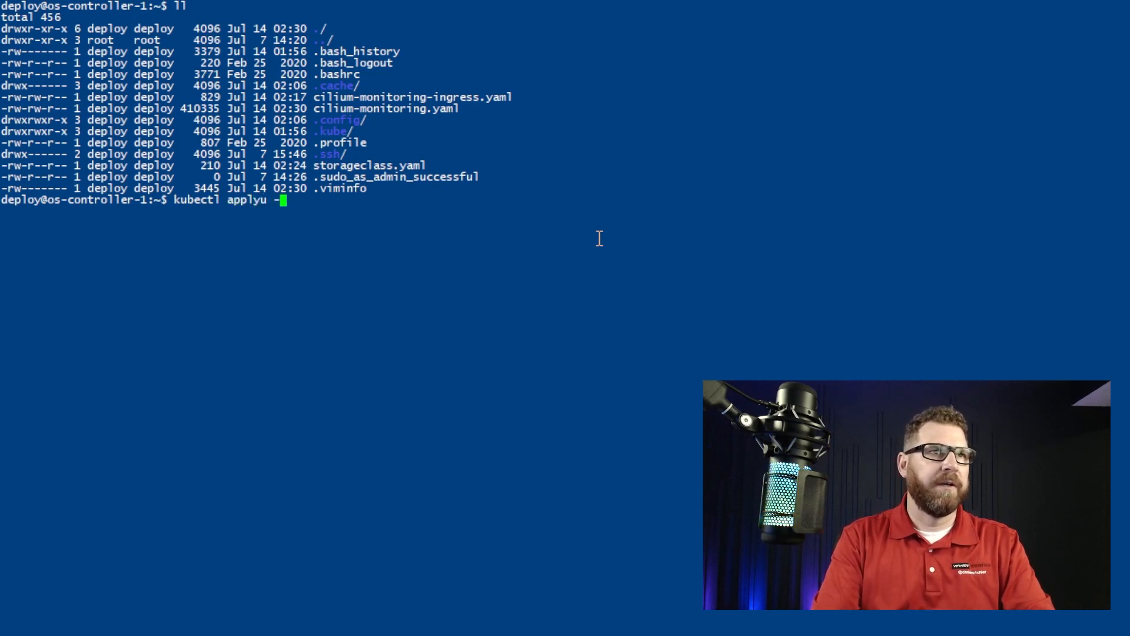
pyautogui.press('BackSpace')
pyautogui.press('BackSpace')
pyautogui.press('BackSpace')
pyautogui.write(' -f cilium-mon')
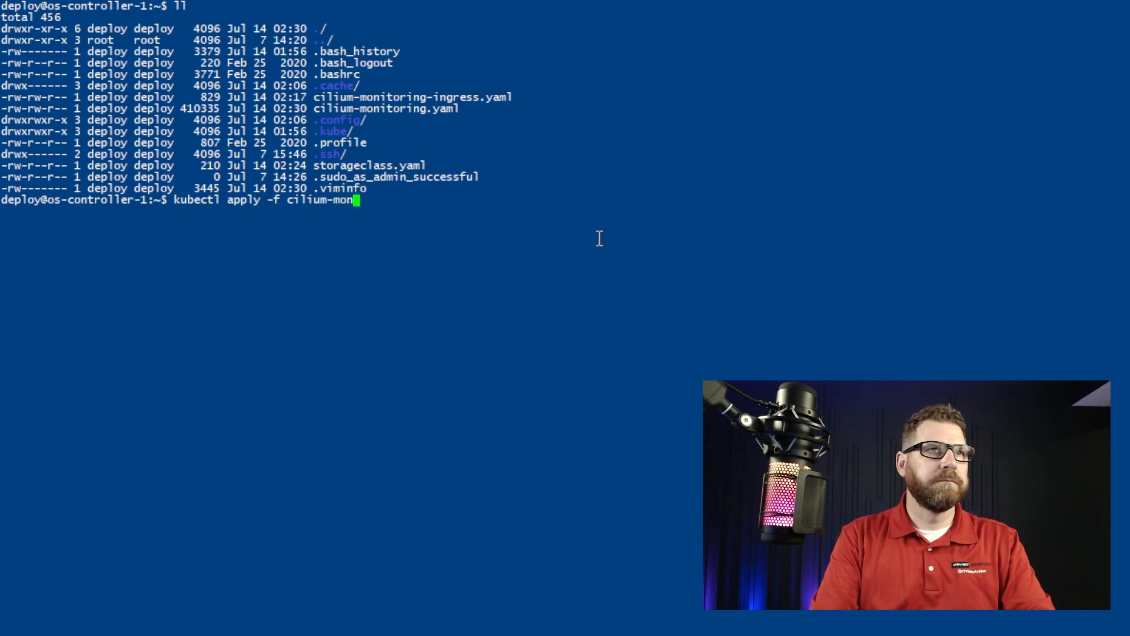
pyautogui.write('itoring.yaml')
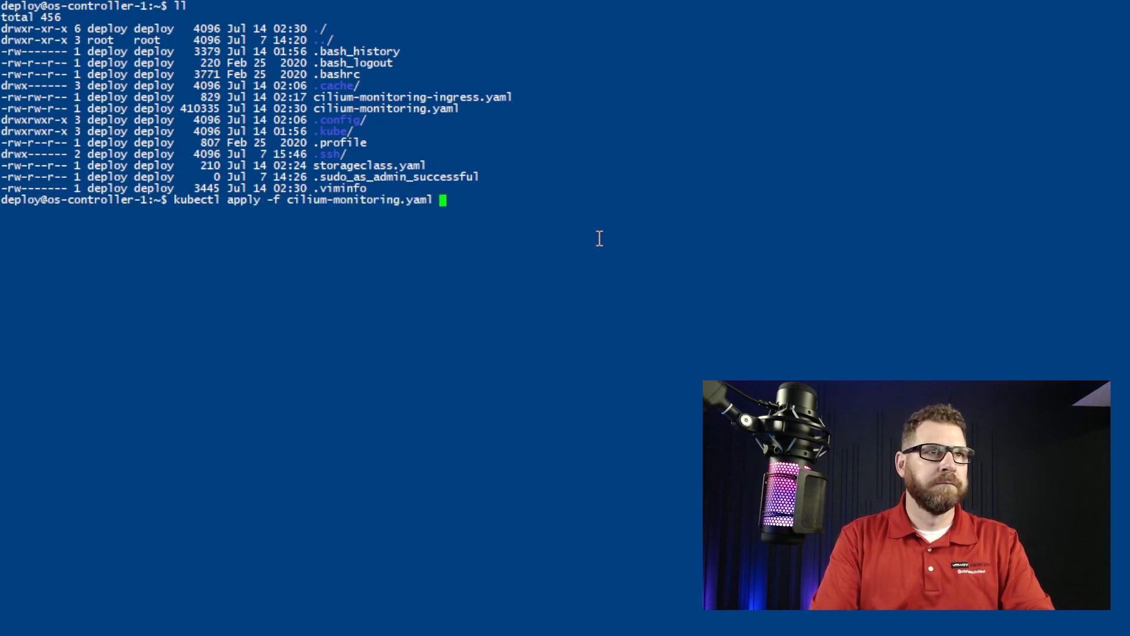
pyautogui.press('Return')
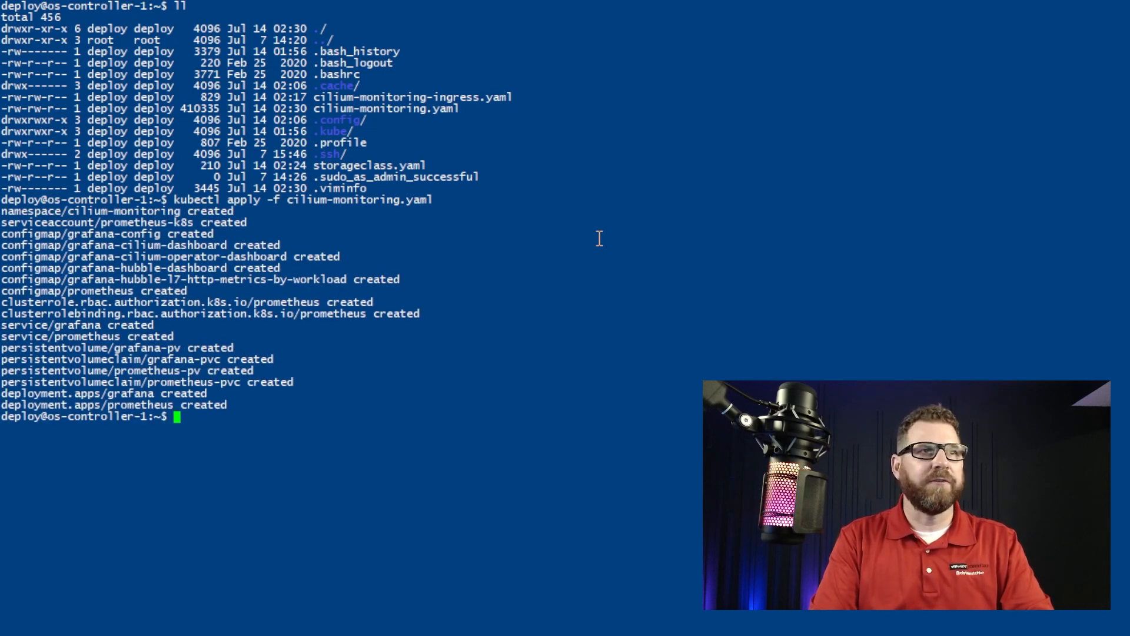
pyautogui.write('ku')
# Watch pods in all namespaces until grafana and prometheus show 1/1 Running
pyautogui.press('BackSpace')
pyautogui.press('BackSpace')
pyautogui.write('watch kubectl ')
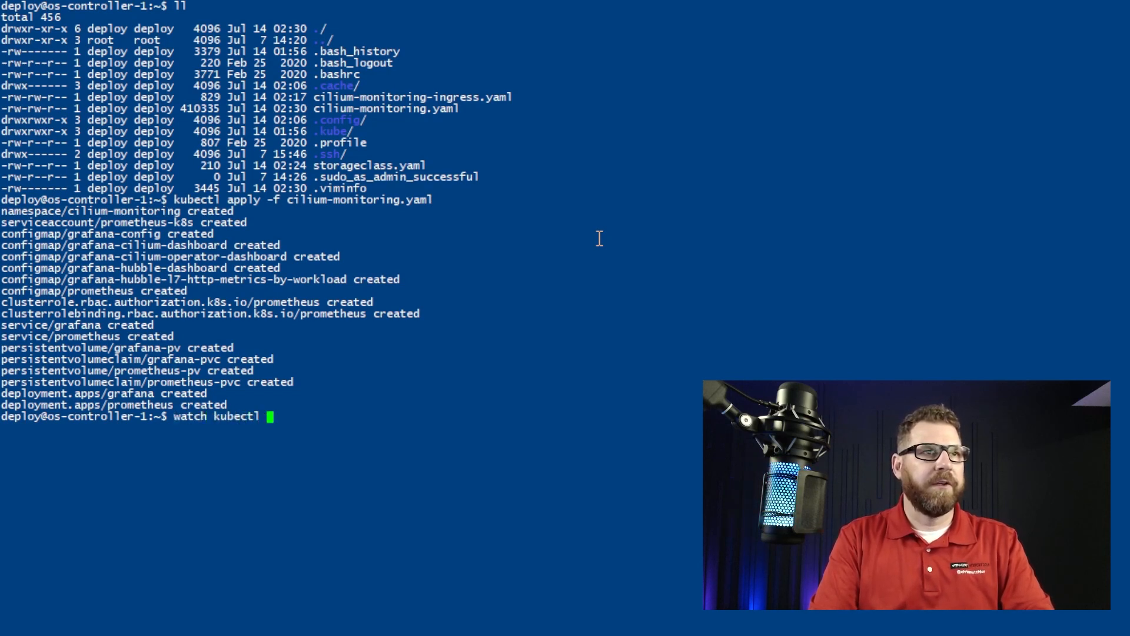
pyautogui.write('get pods -A')
pyautogui.press('Return')
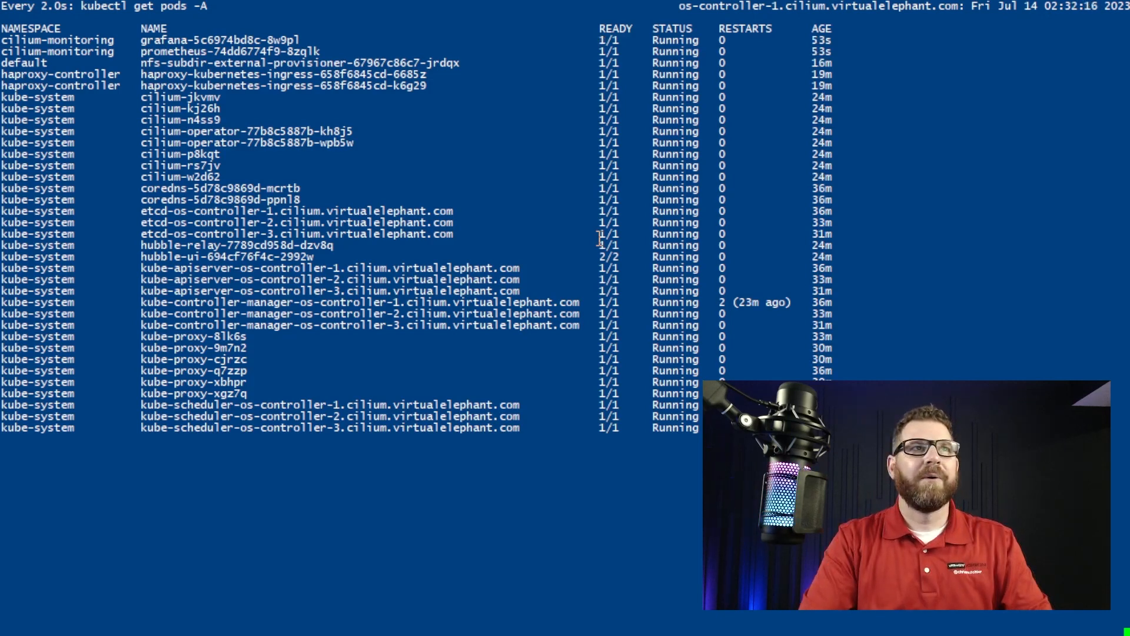
# Stop the watch and list the cilium-monitoring services (grafana 3000, prometheus 9090)
pyautogui.hotkey('ctrl', 'c')
pyautogui.hotkey('ctrl', 'l')
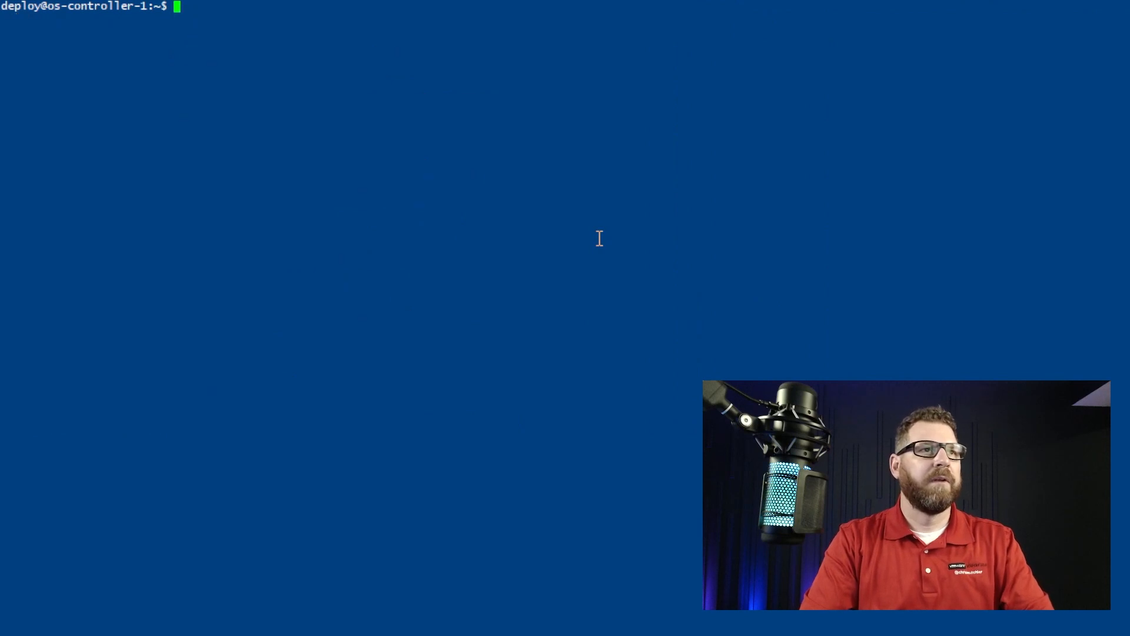
pyautogui.write('kubectl get svc -n c')
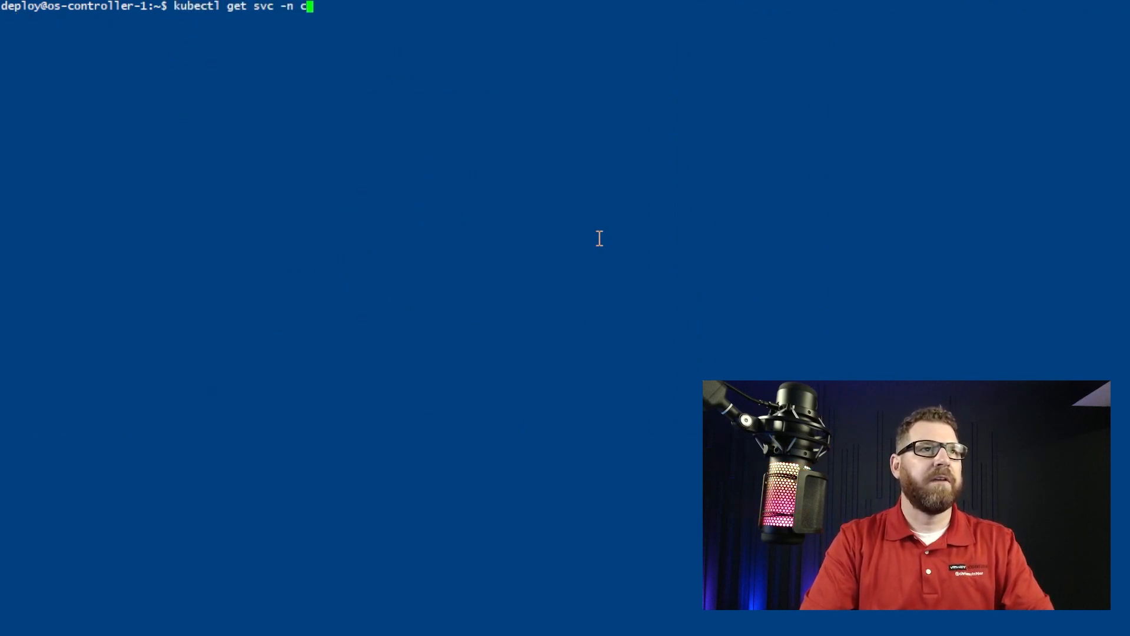
pyautogui.write('ilium-moni')
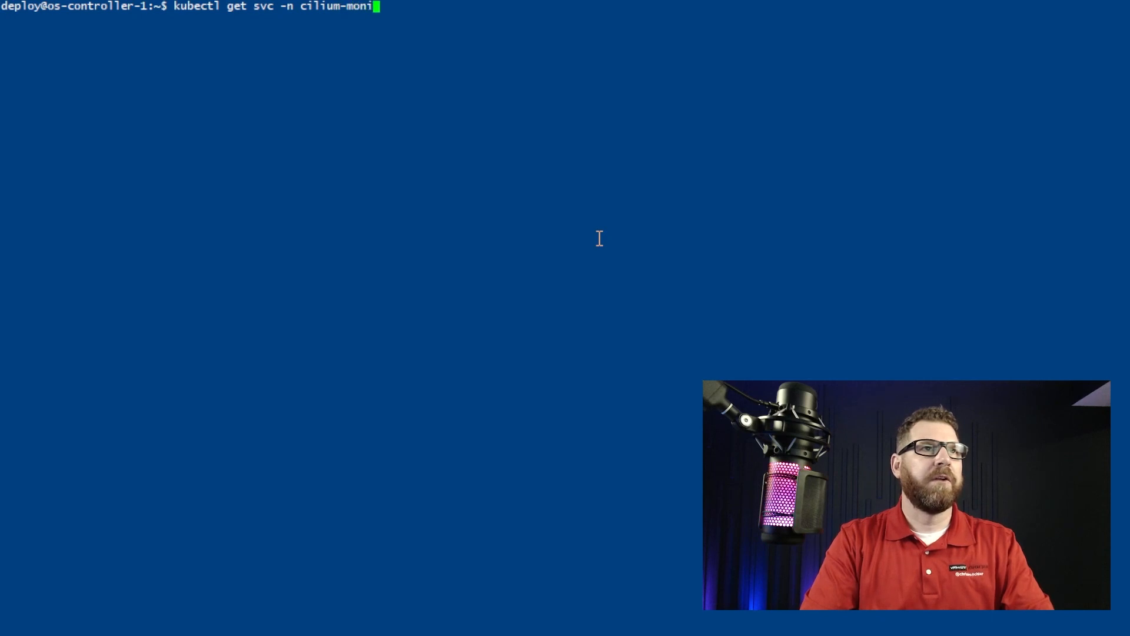
pyautogui.write('toring')
pyautogui.press('Return')
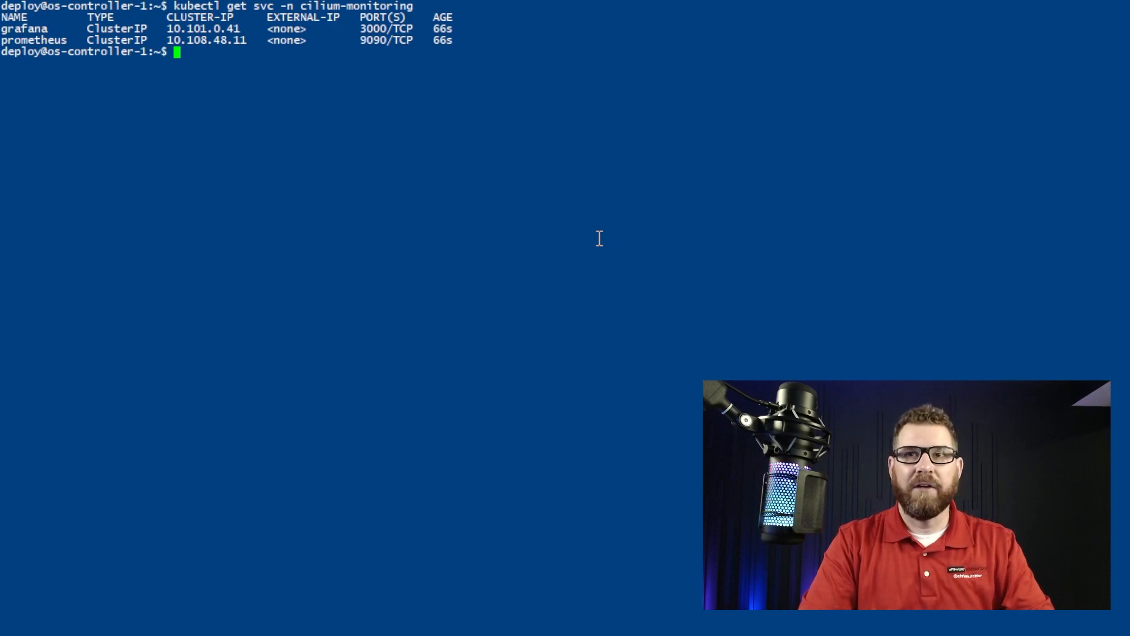
pyautogui.write('ls')
# List the home folder files and begin opening cilium-monitoring-ingress.yaml in vim
pyautogui.press('Return')
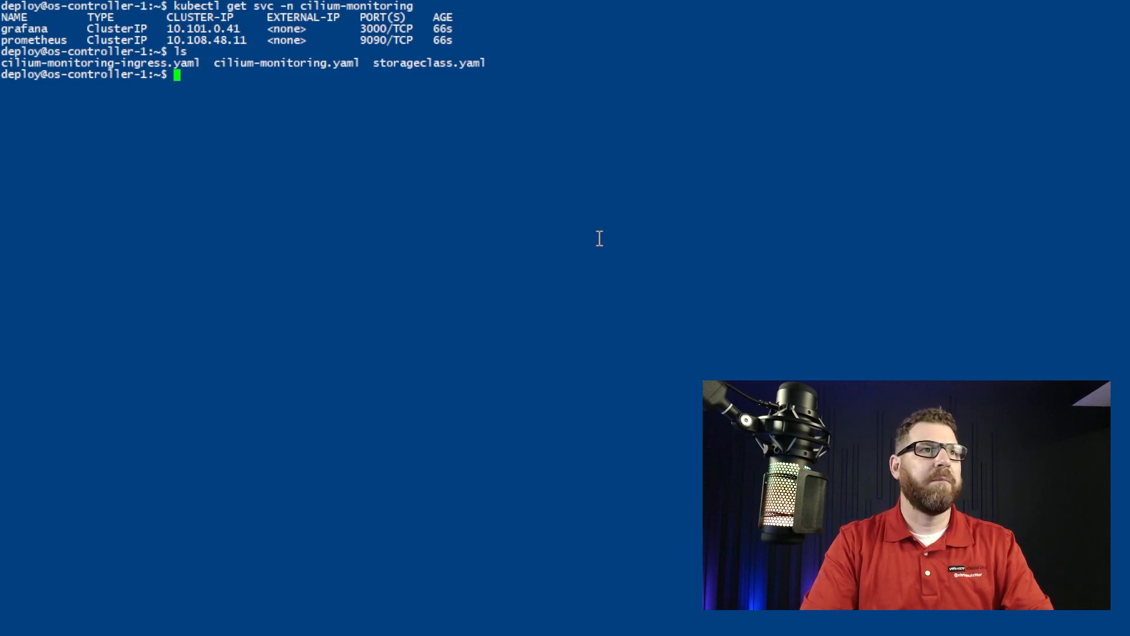
pyautogui.write('vim cilium')
pyautogui.press('Tab')
pyautogui.write('-in')
# In vim, prefix the Grafana ingress host with os- under cilium.virtualelephant.com
pyautogui.press('Tab')
pyautogui.press('Return')
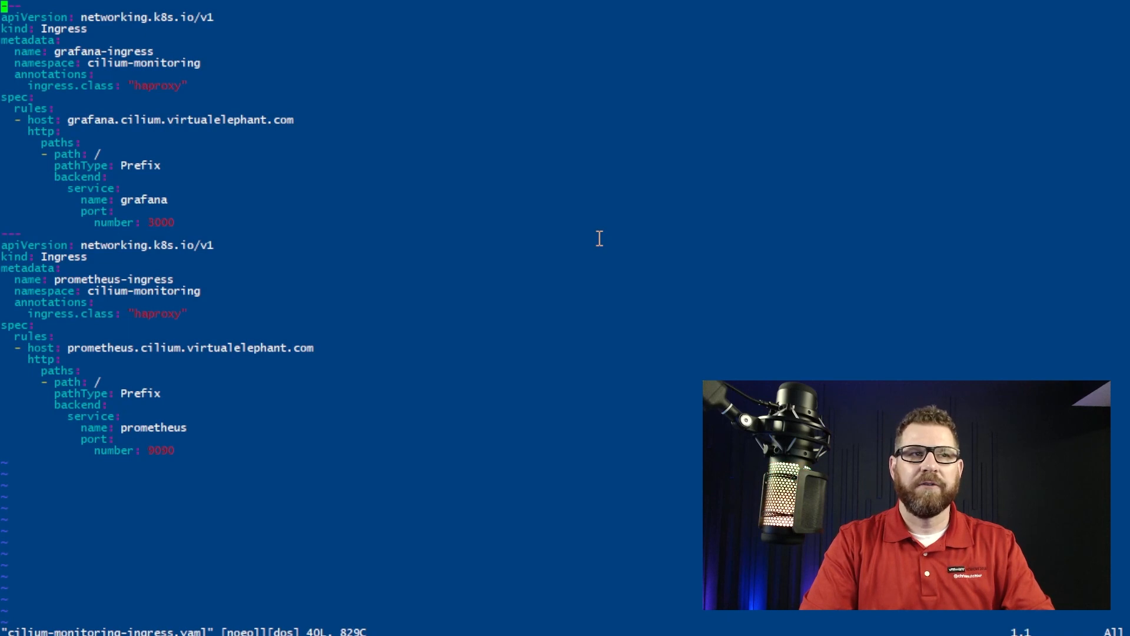
pyautogui.press('j')
pyautogui.press('j')
pyautogui.press('j')
pyautogui.press('j')
pyautogui.press('j')
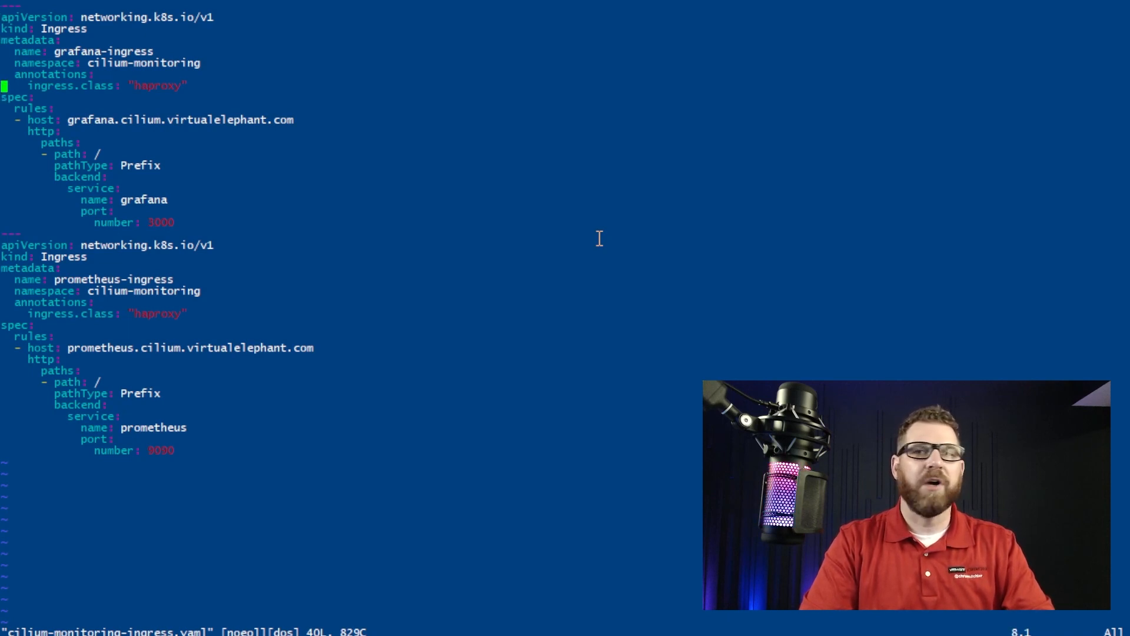
pyautogui.press('j')
pyautogui.press('j')
pyautogui.press('e')
pyautogui.press('w')
pyautogui.press('i')
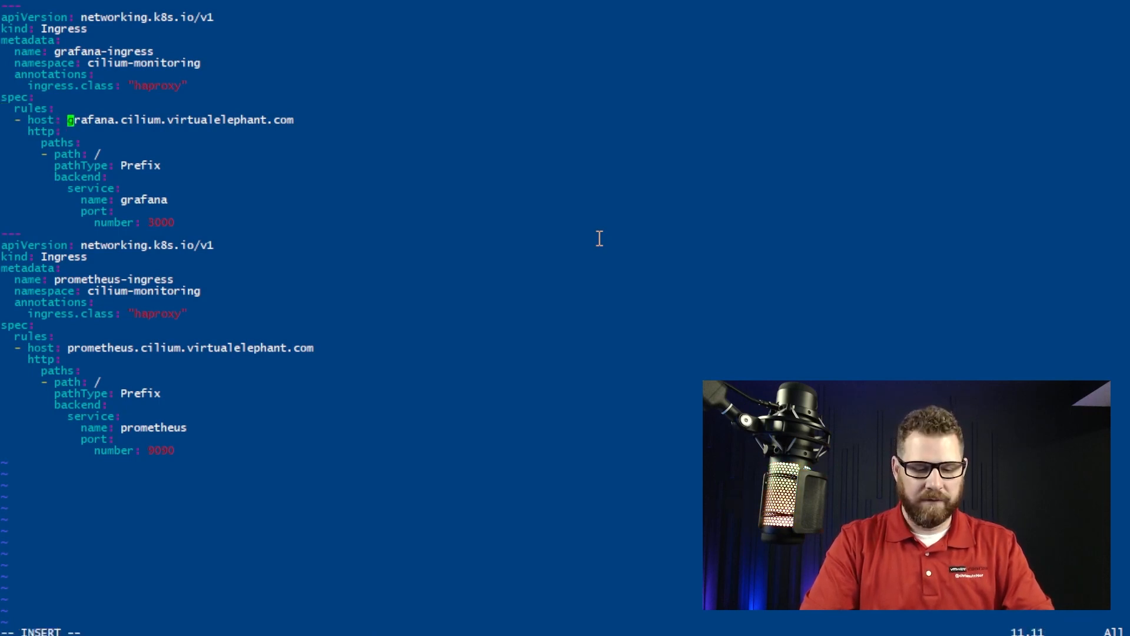
pyautogui.write('o')
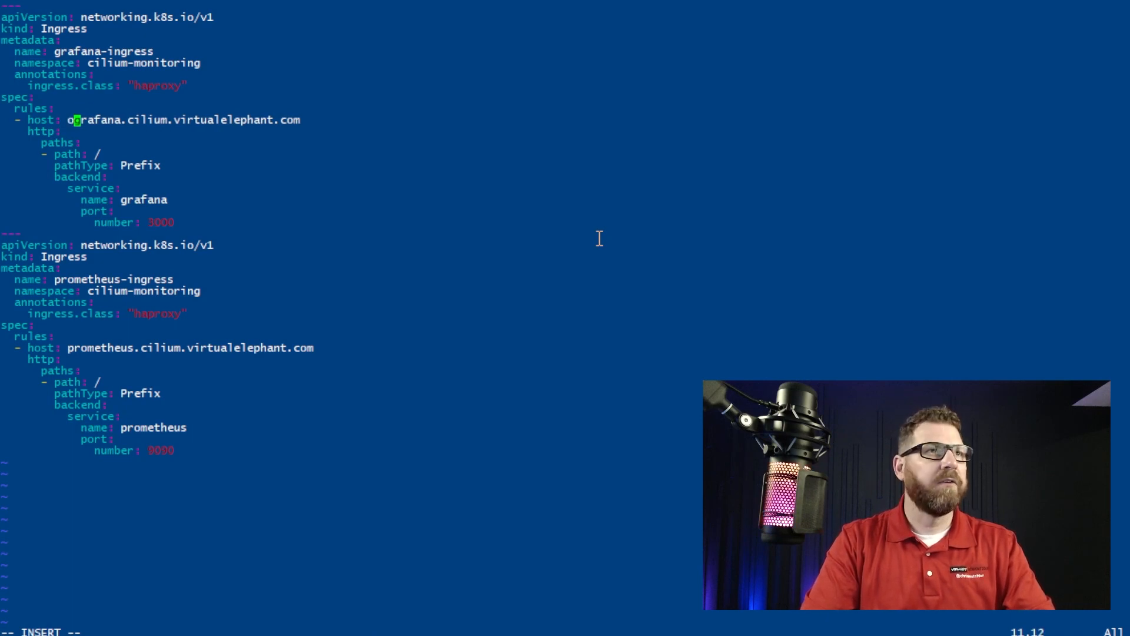
pyautogui.write('s-')
pyautogui.press('Escape')
# Prefix the Prometheus ingress host with os- and save the manifest with :wq
pyautogui.press('j')
pyautogui.press('j')
pyautogui.press('j')
pyautogui.press('j')
pyautogui.press('j')
pyautogui.press('j')
pyautogui.press('j')
pyautogui.press('j')
pyautogui.press('j')
pyautogui.press('j')
pyautogui.press('j')
pyautogui.press('j')
pyautogui.press('j')
pyautogui.press('j')
pyautogui.press('j')
pyautogui.press('j')
pyautogui.press('j')
pyautogui.press('j')
pyautogui.press('j')
pyautogui.write('i-os')
pyautogui.press('BackSpace')
pyautogui.press('BackSpace')
pyautogui.press('BackSpace')
pyautogui.write('os-')
pyautogui.press('Escape')
pyautogui.write(':wq')
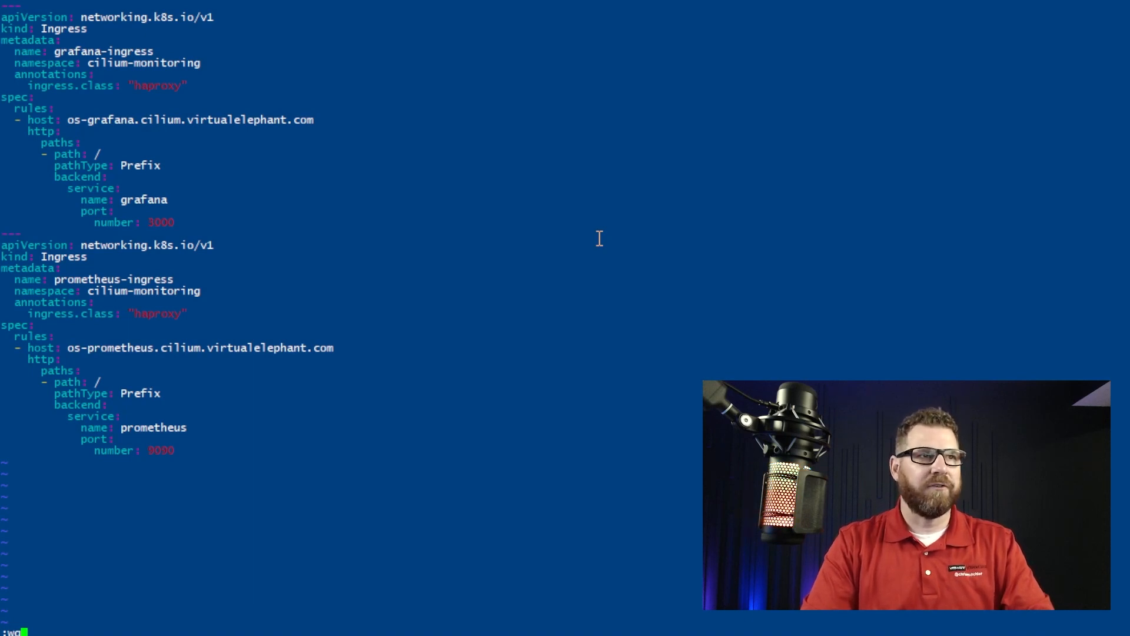
pyautogui.press('Return')
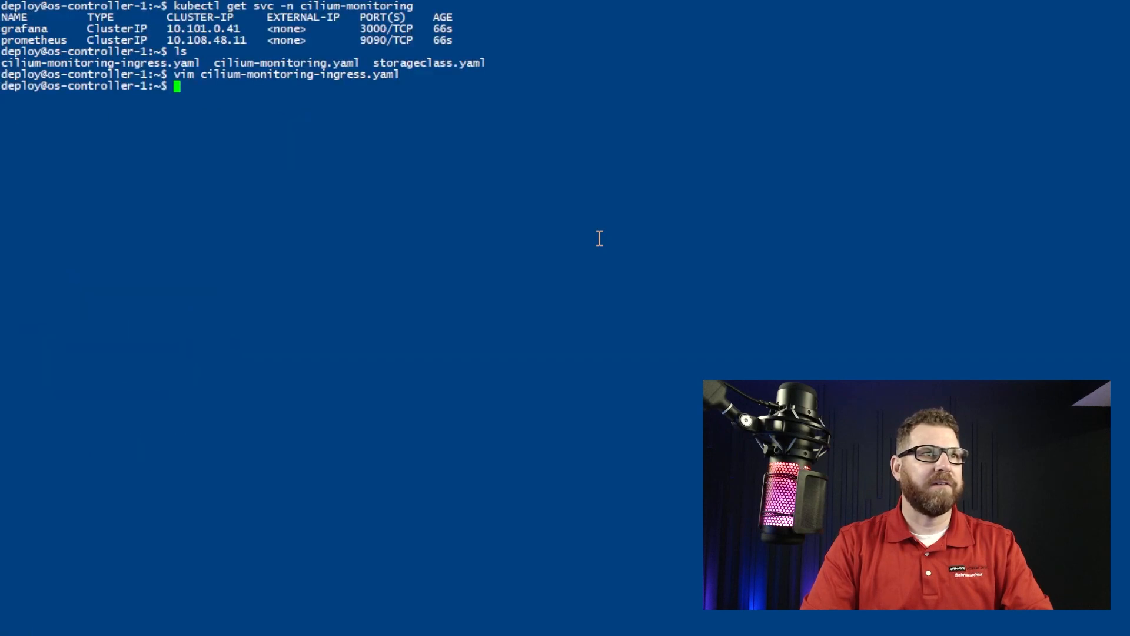
pyautogui.write('kubectl g')
# Apply cilium-monitoring-ingress.yaml to cilium-monitoring and list the created ingresses
pyautogui.press('BackSpace')
pyautogui.write('apply -f cilium-moniti')
pyautogui.press('BackSpace')
pyautogui.press('BackSpace')
pyautogui.press('BackSpace')
pyautogui.write('oring-')
pyautogui.press('Tab')
pyautogui.write('-n cilu')
pyautogui.press('BackSpace')
pyautogui.write('ium-')
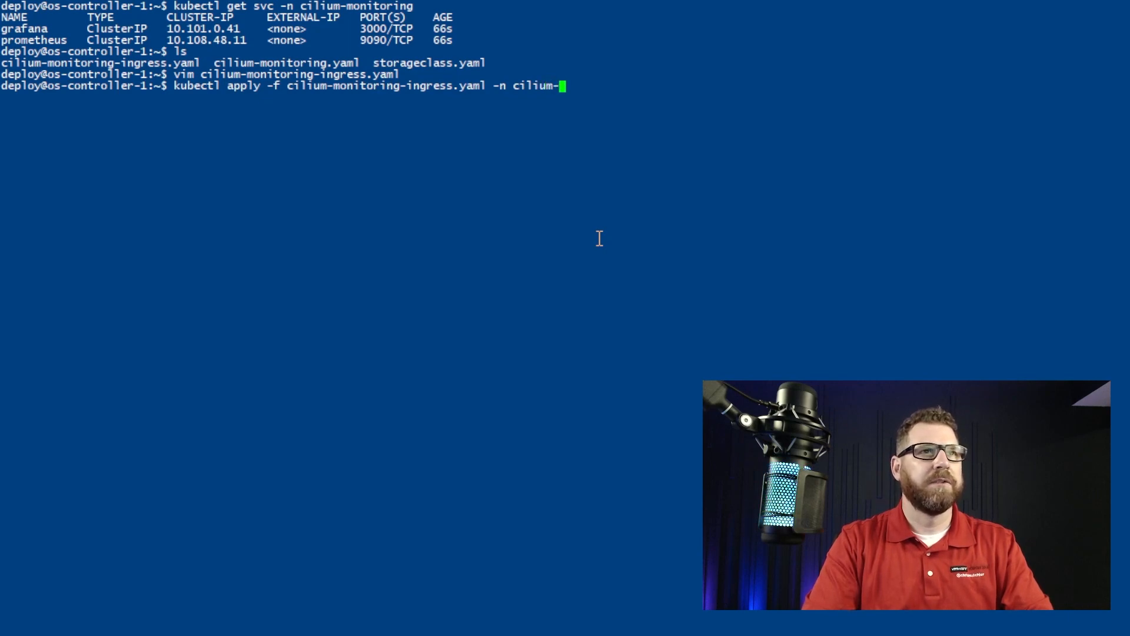
pyautogui.write('monitoring')
pyautogui.press('Return')
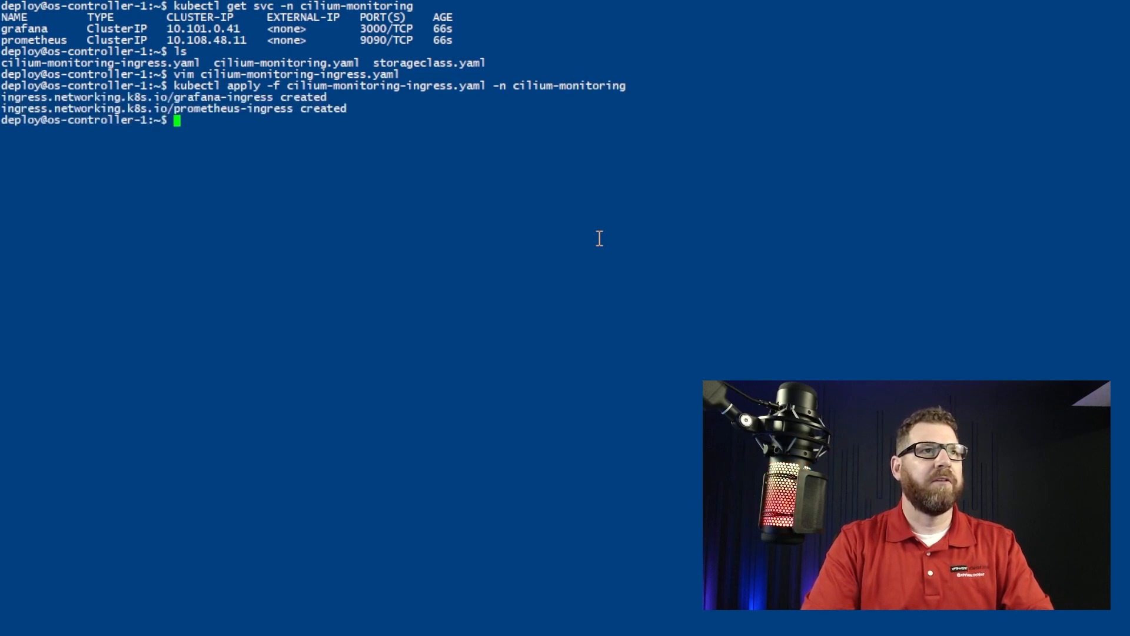
pyautogui.write('kubectl get svc,ingress -n cilium-monitoring')
pyautogui.press('Return')
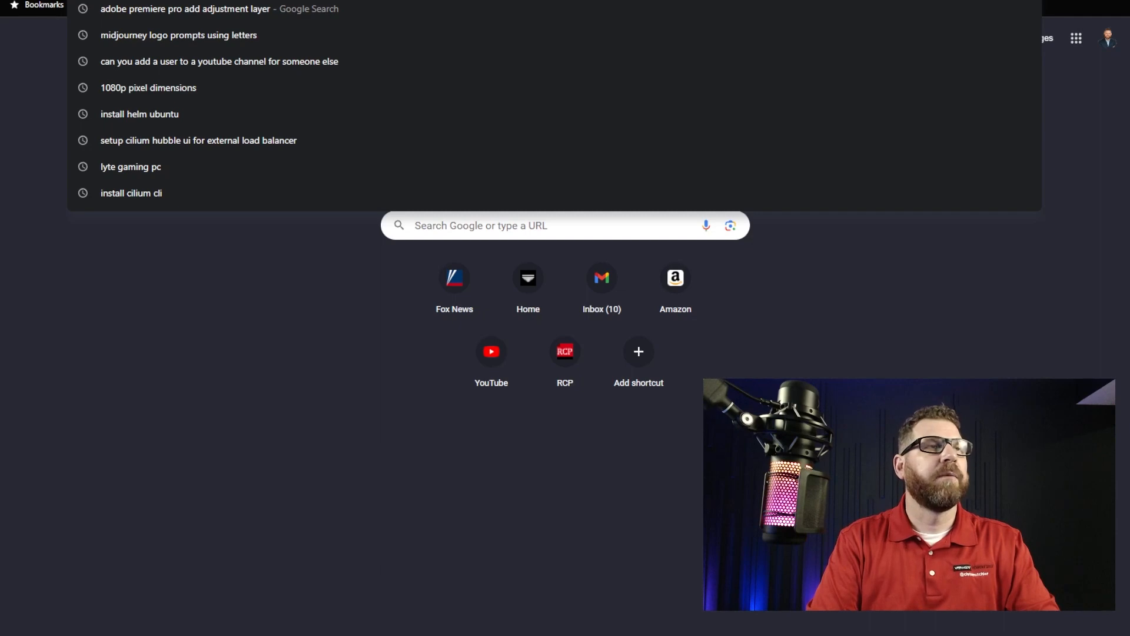
pyautogui.write('http://g')
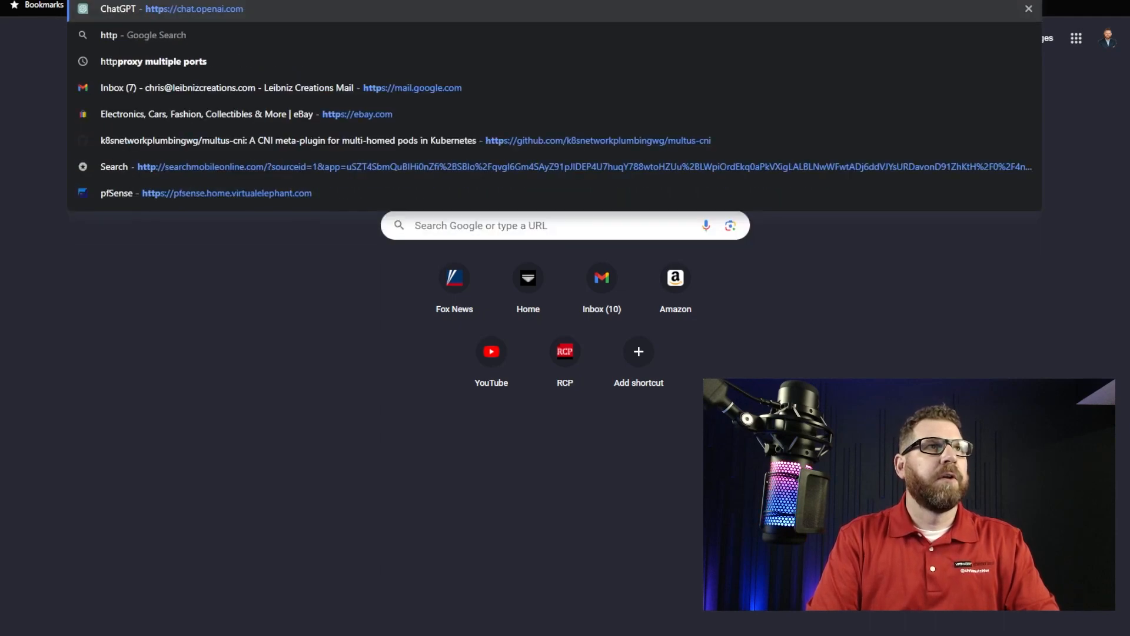
pyautogui.write('rafana.')
pyautogui.press('BackSpace')
pyautogui.press('BackSpace')
pyautogui.press('BackSpace')
pyautogui.press('BackSpace')
pyautogui.press('BackSpace')
pyautogui.press('BackSpace')
pyautogui.press('BackSpace')
pyautogui.press('BackSpace')
pyautogui.write('os-grafana.cilium.virtualelephant.com')
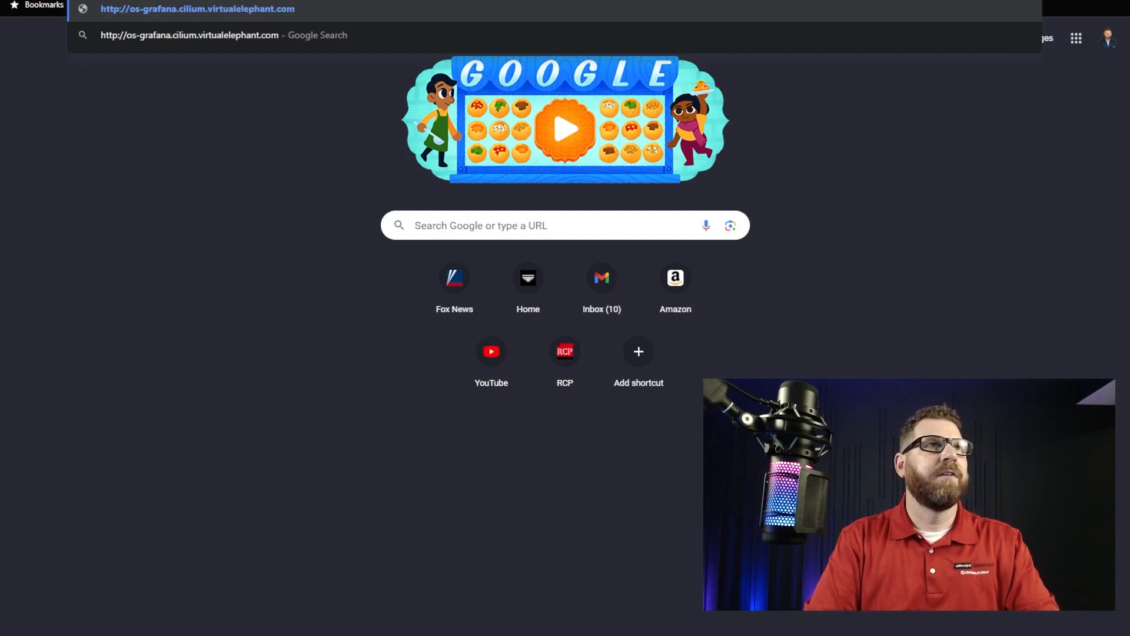
pyautogui.press('Return')
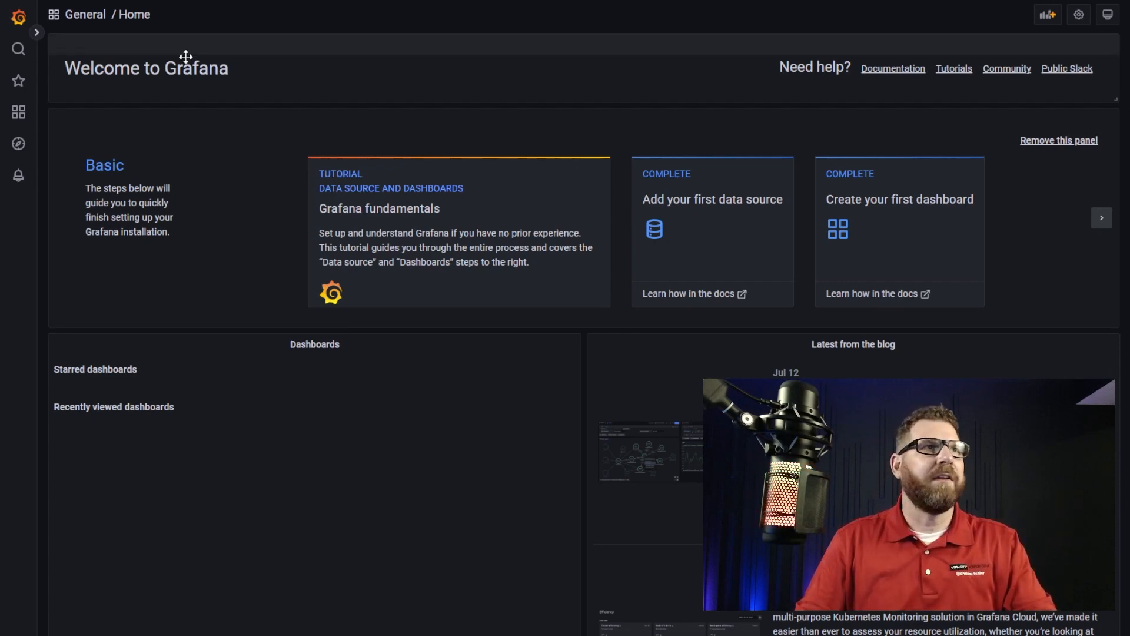
# From Dashboards, expand General and load the Cilium Metrics dashboard
pyautogui.click(19, 113)
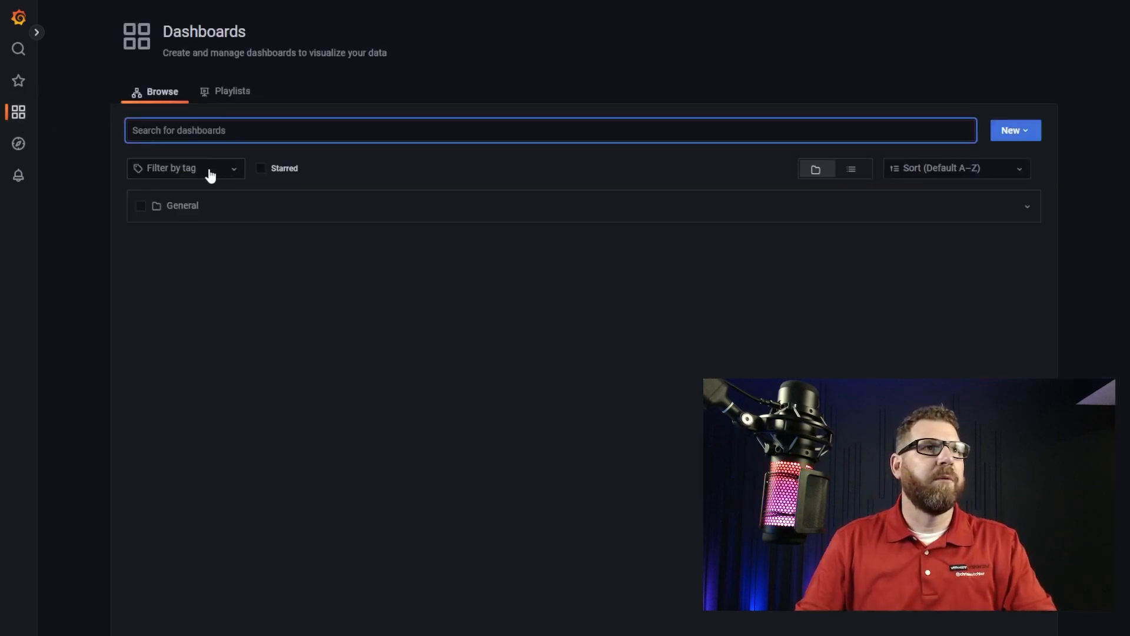
pyautogui.click(195, 206)
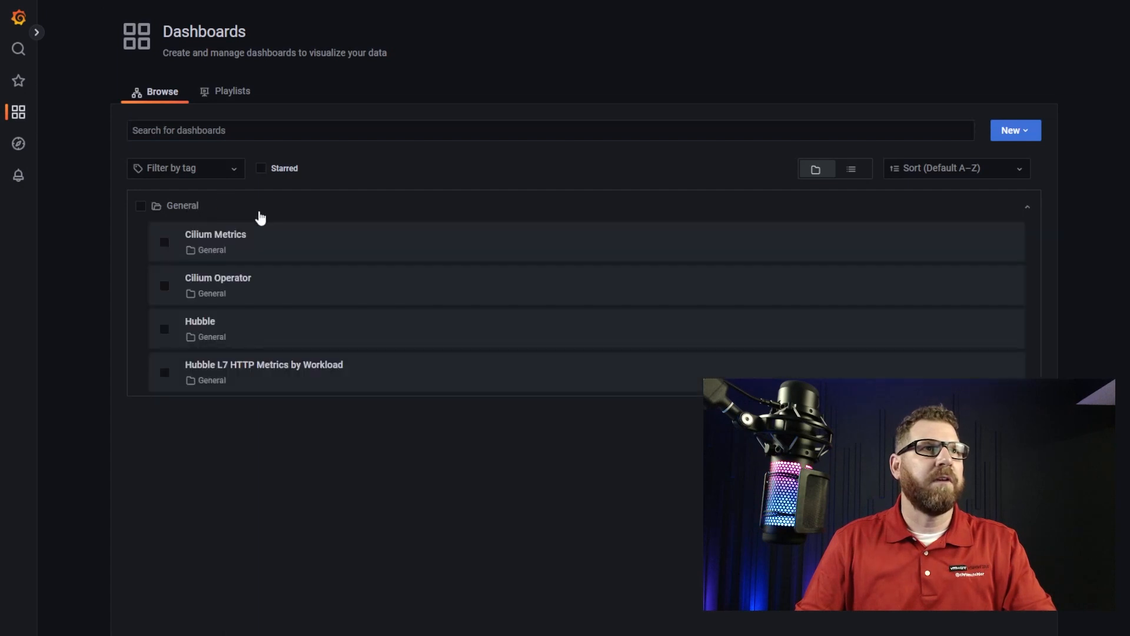
pyautogui.click(235, 240)
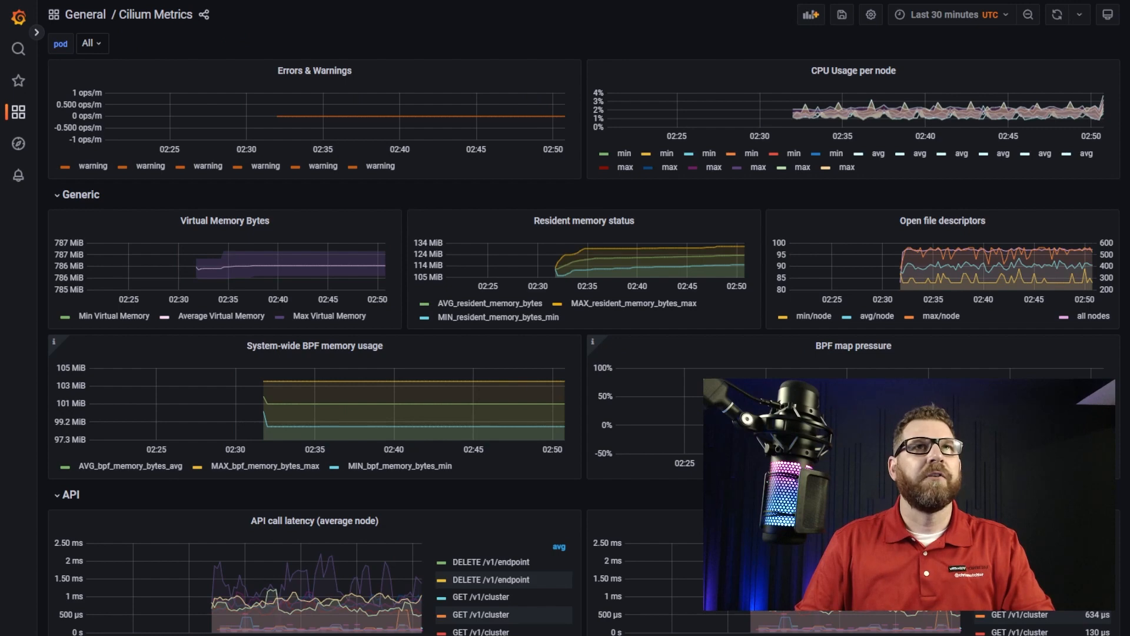
pyautogui.hotkey('ctrl', 't')
pyautogui.write('htt')
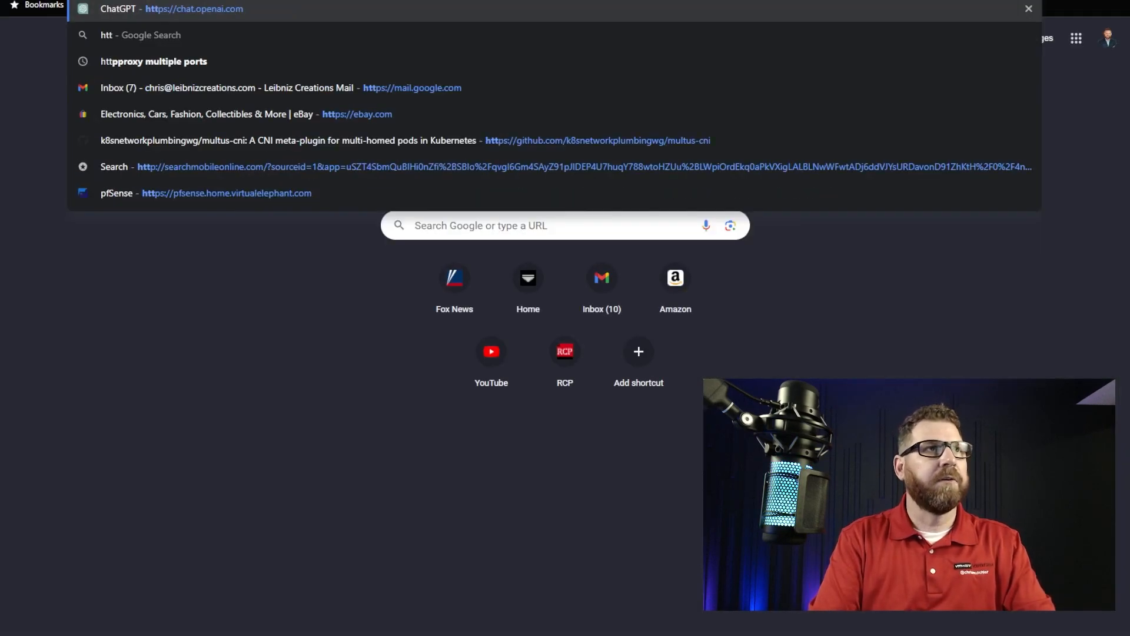
pyautogui.write('p')
# Browse to os-prometheus.cilium.virtualelephant.com to load the Prometheus query page
pyautogui.press('BackSpace')
pyautogui.write('p')
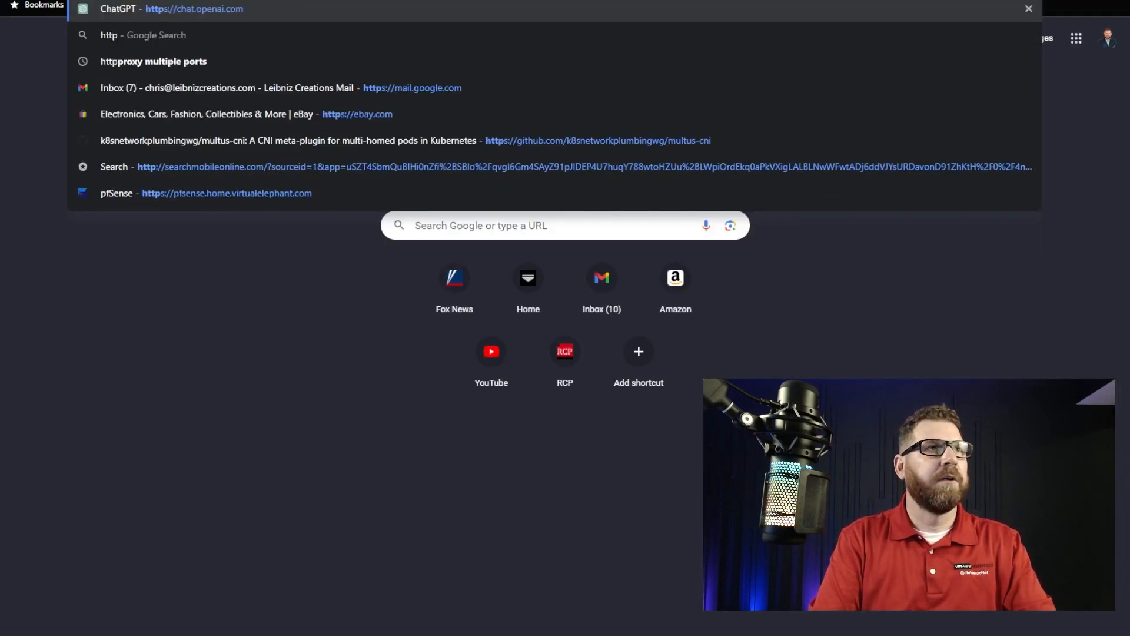
pyautogui.write('://')
pyautogui.write('o')
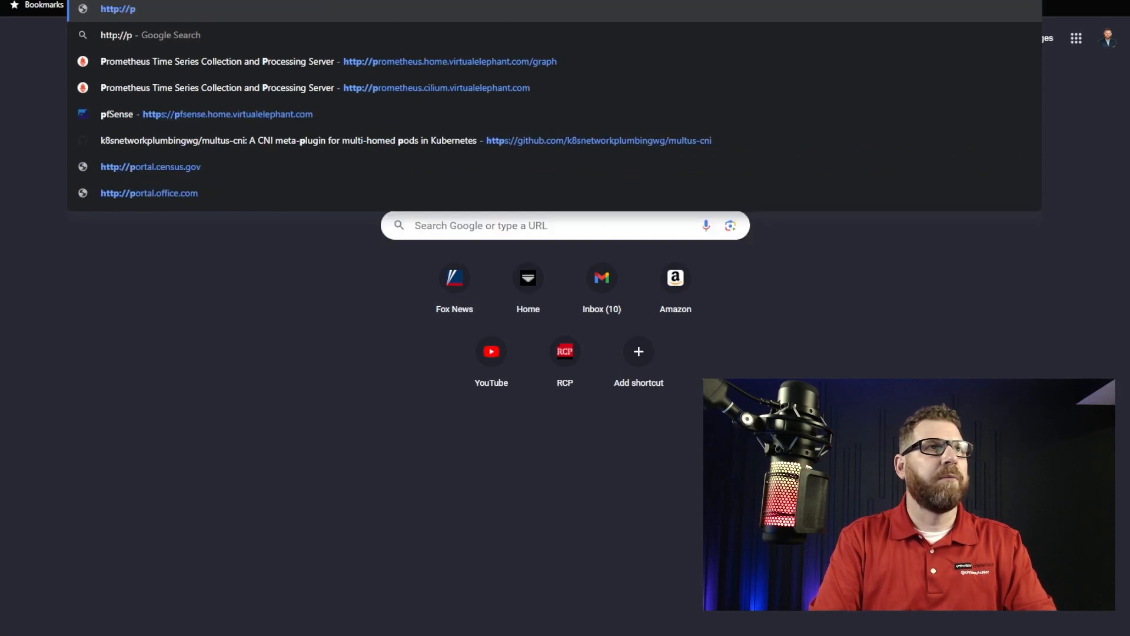
pyautogui.write('s-=')
pyautogui.press('BackSpace')
pyautogui.write('promtheus')
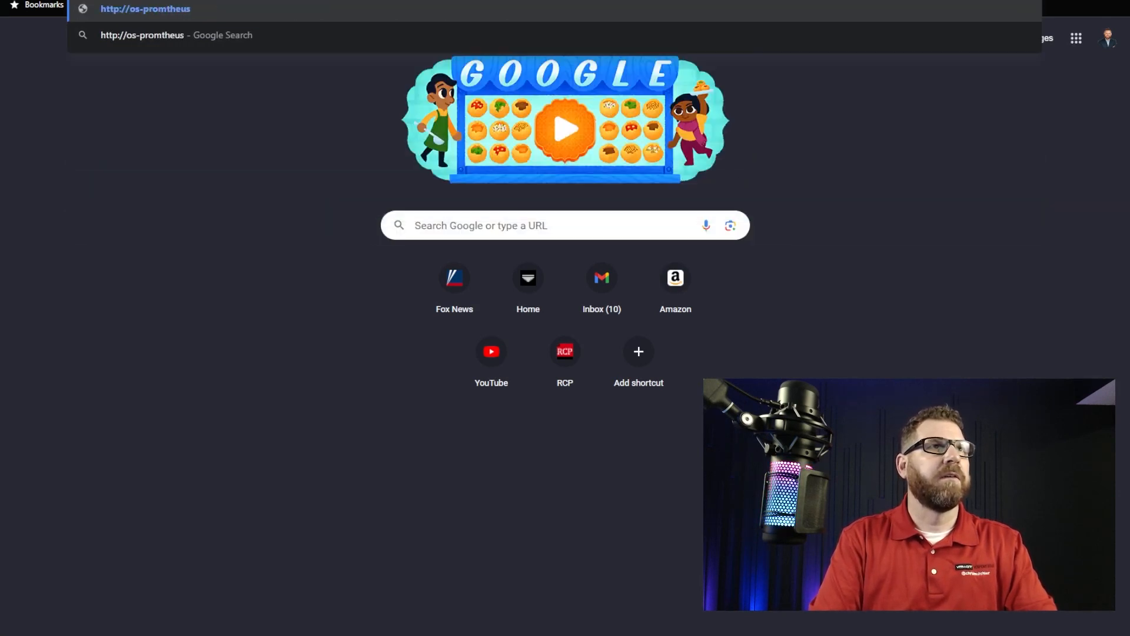
pyautogui.press('BackSpace')
pyautogui.press('BackSpace')
pyautogui.press('BackSpace')
pyautogui.write('etheus.cilium.virtual.edgeless.virt')
pyautogui.press('Return')
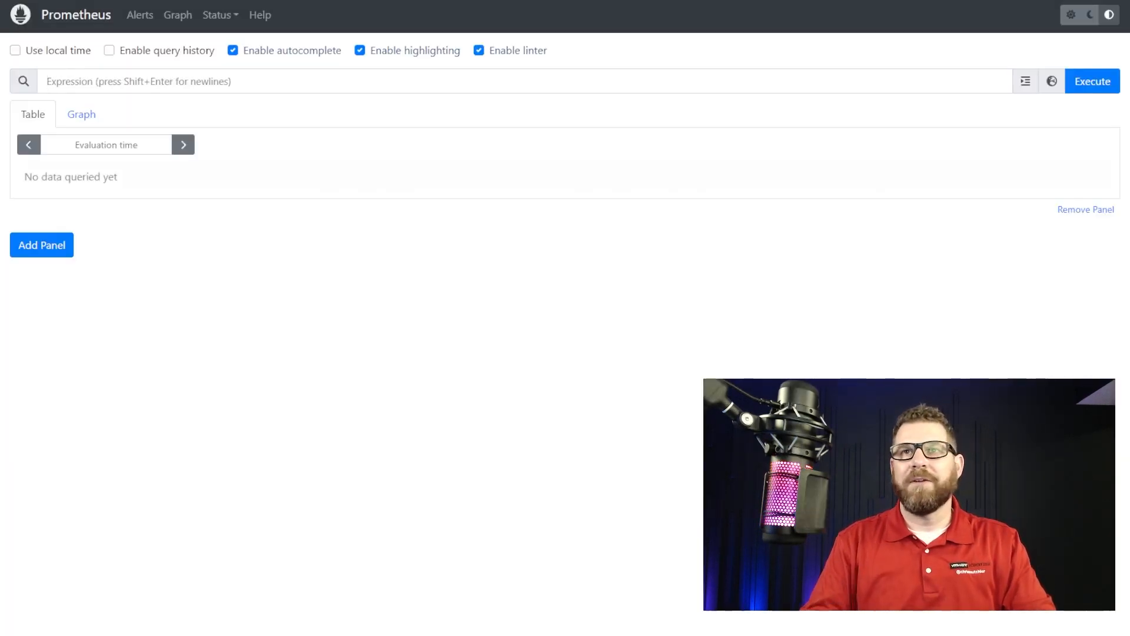